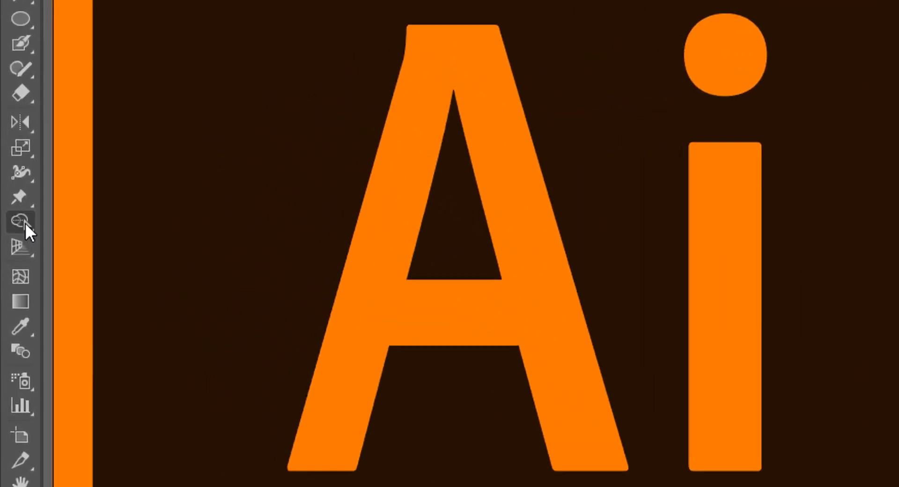
# Step: Detach the Shape Builder and Live Paint tool group and place it as a floating palette below the heading
pyautogui.click(26, 223)
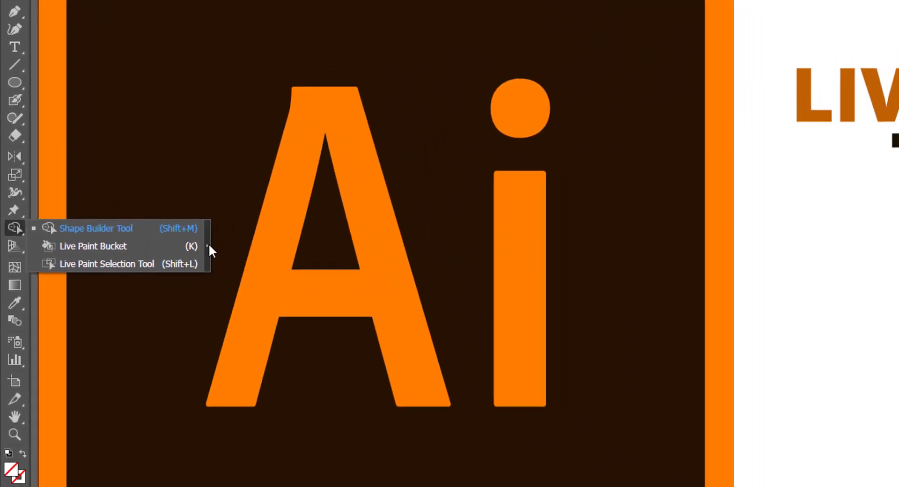
pyautogui.click(244, 246)
pyautogui.moveTo(54, 245)
pyautogui.mouseDown()
pyautogui.moveTo(646, 269)
pyautogui.moveTo(745, 235)
pyautogui.moveTo(715, 233)
pyautogui.mouseUp()
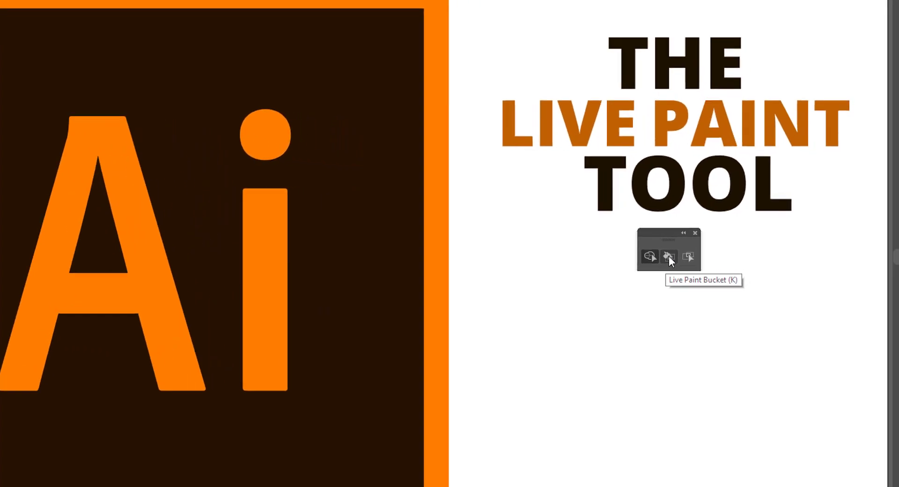
# Step: Set the Live Paint Bucket's highlight to a custom bright green with red 0, green 255 and blue 64
pyautogui.doubleClick(688, 254)
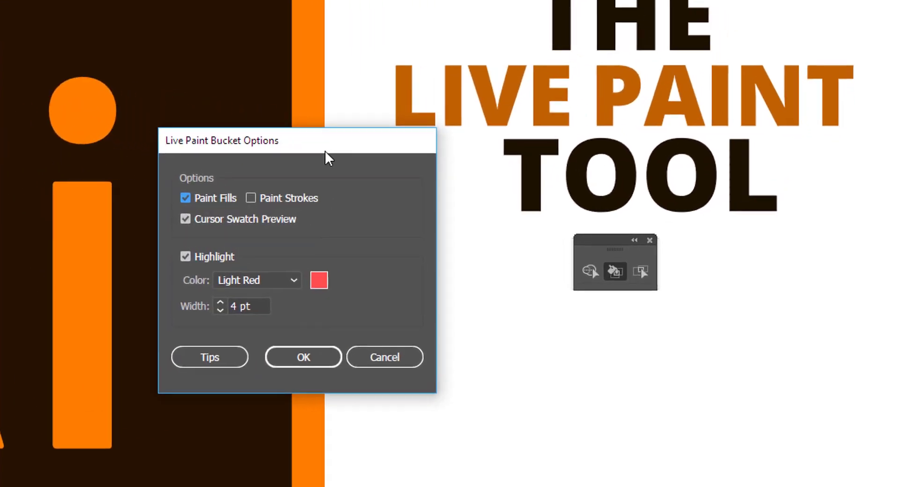
pyautogui.moveTo(396, 156)
pyautogui.mouseDown()
pyautogui.moveTo(483, 197)
pyautogui.moveTo(492, 181)
pyautogui.mouseUp()
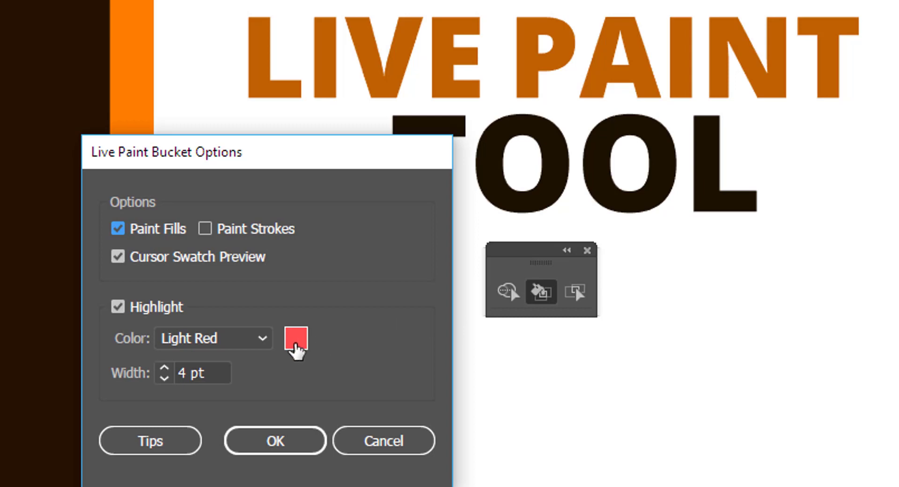
pyautogui.click(296, 347)
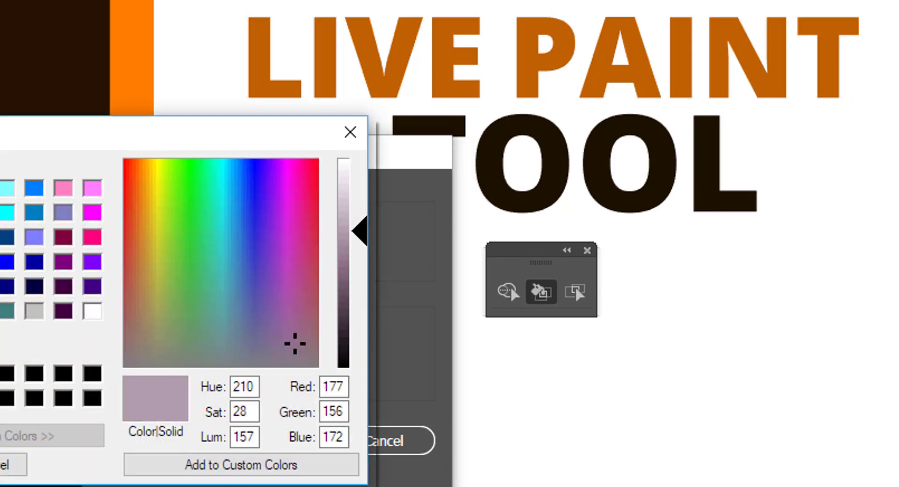
pyautogui.click(197, 162)
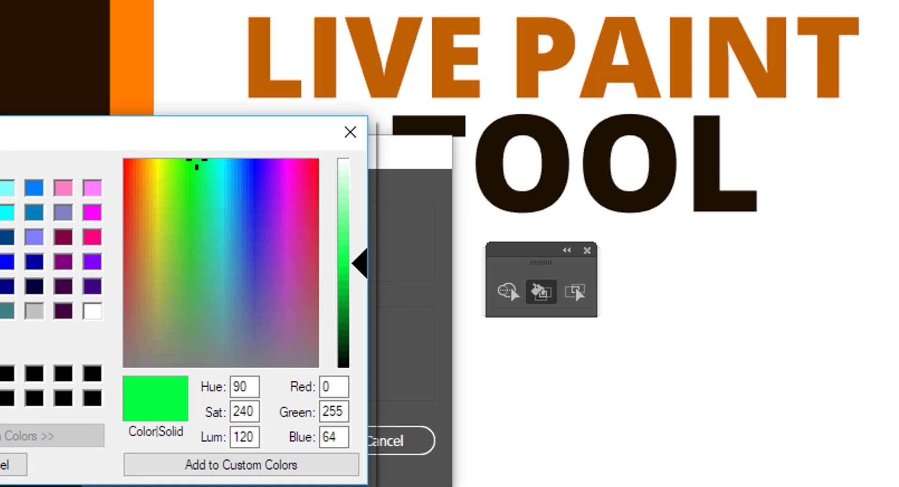
pyautogui.press('Return')
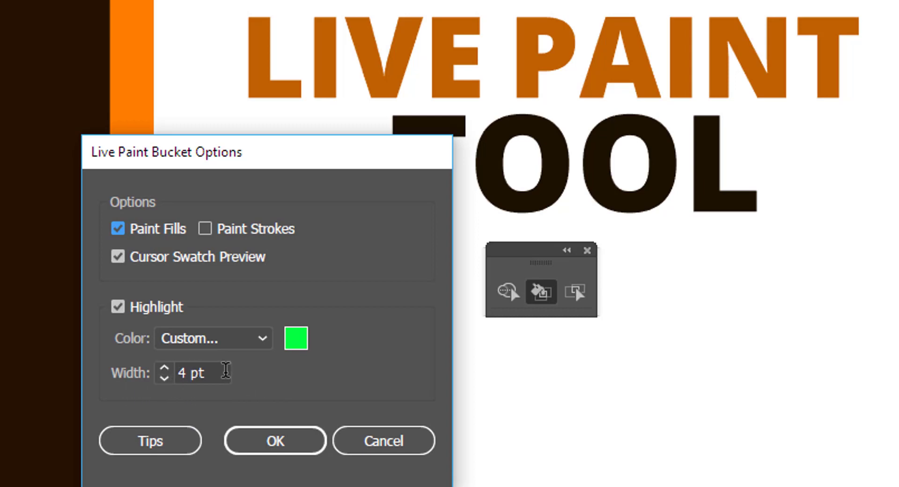
pyautogui.click(226, 370)
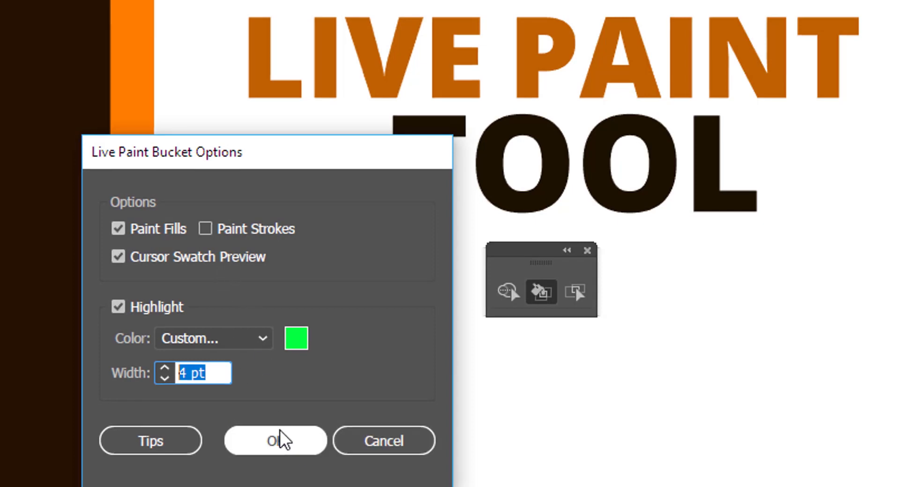
# Step: Read both Live Paint Bucket tips and accept the bucket options
pyautogui.click(175, 436)
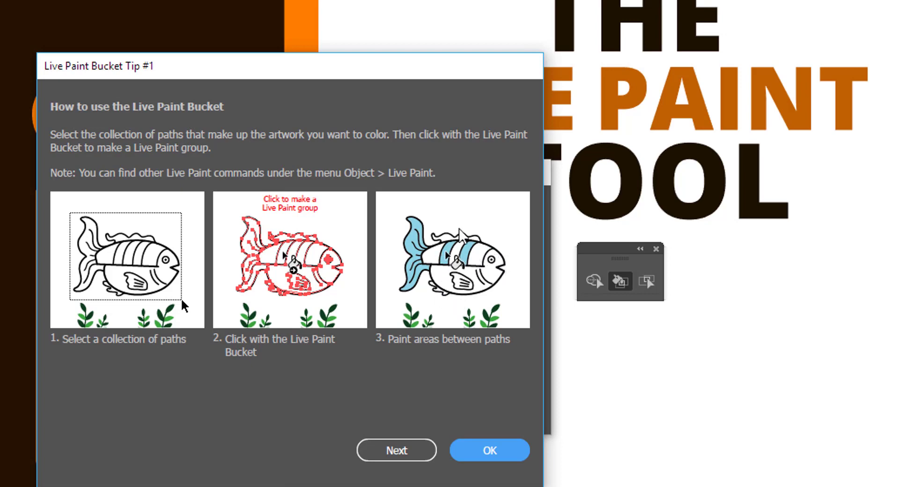
pyautogui.click(401, 453)
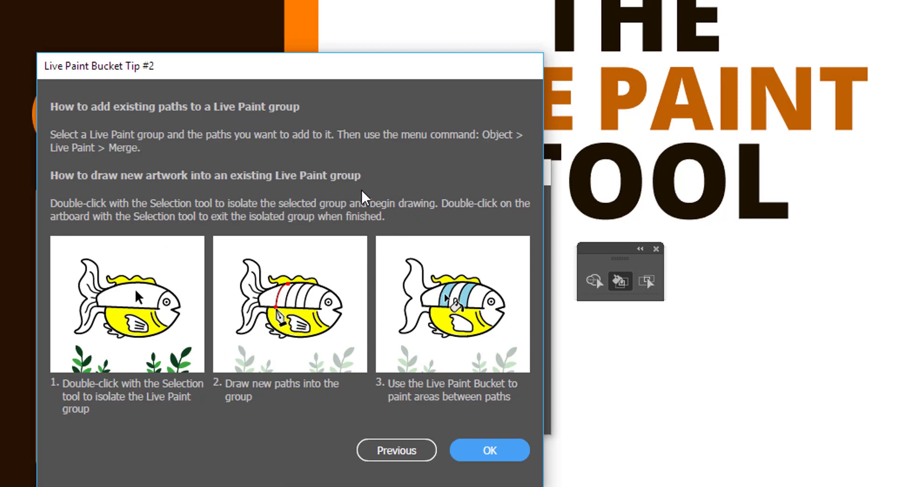
pyautogui.click(493, 460)
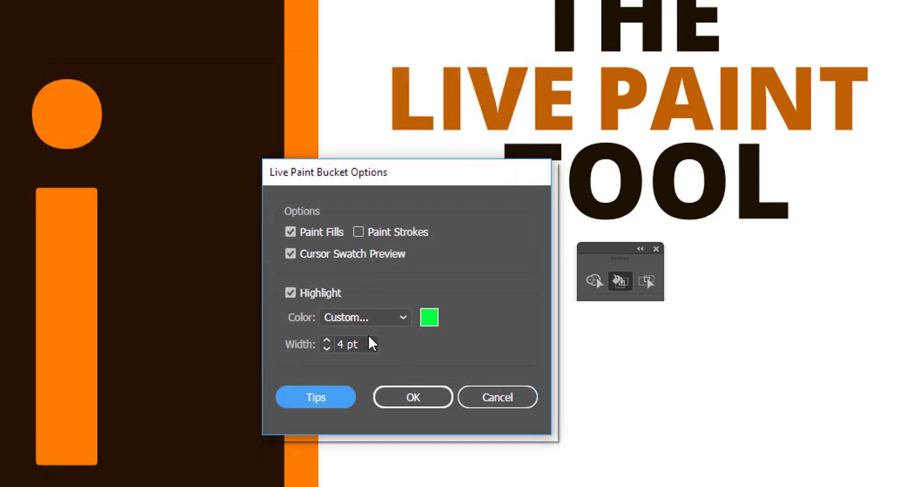
pyautogui.click(422, 393)
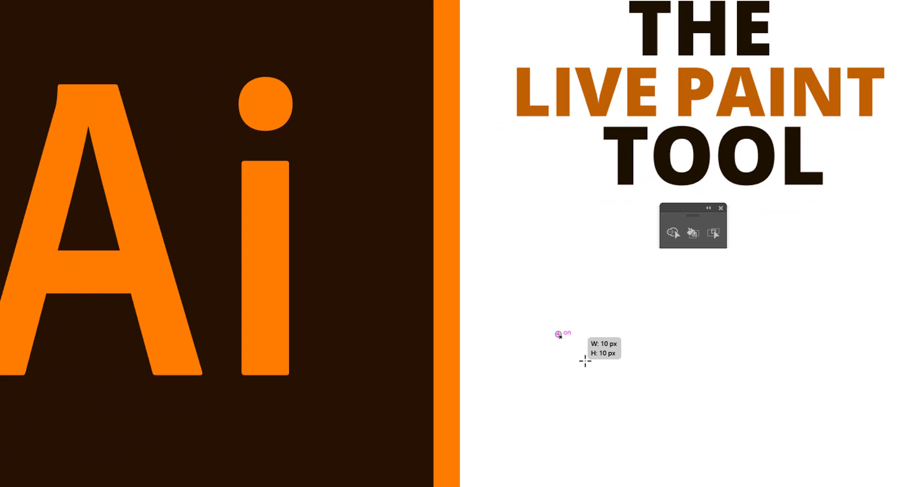
# Step: Draw a circle about 212 px wide with a dark grey fill and duplicate it into a cluster of three overlapping circles
pyautogui.moveTo(585, 361); pyautogui.dragTo(676, 452)
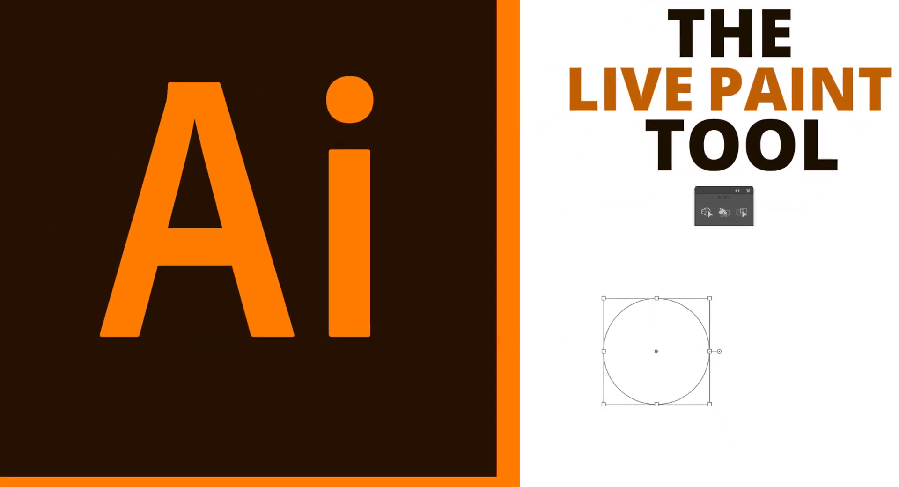
pyautogui.moveTo(564, 174); pyautogui.dragTo(533, 164)
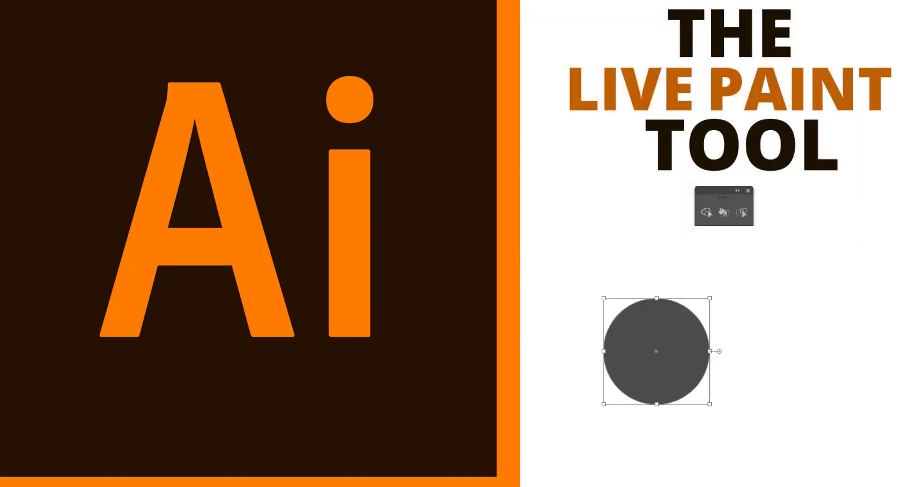
pyautogui.moveTo(654, 347); pyautogui.dragTo(684, 308)
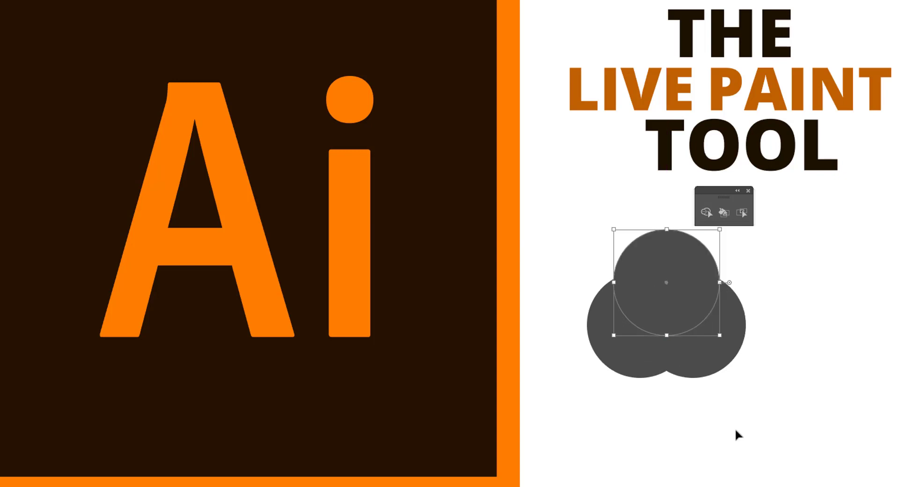
pyautogui.click(736, 430)
pyautogui.moveTo(703, 352); pyautogui.dragTo(774, 388)
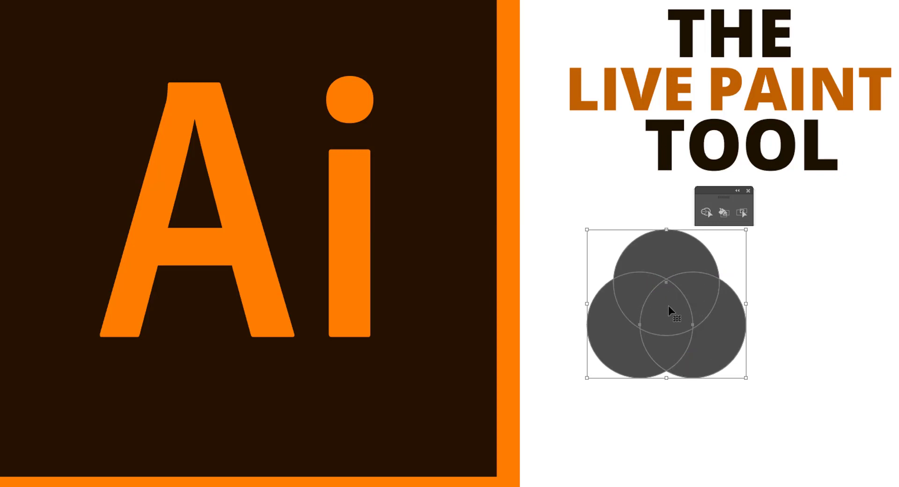
pyautogui.click(785, 274)
# Step: Fill the upper circle with dark yellow, the lower-right one with light yellow and the lower-left one with orange
pyautogui.click(684, 271)
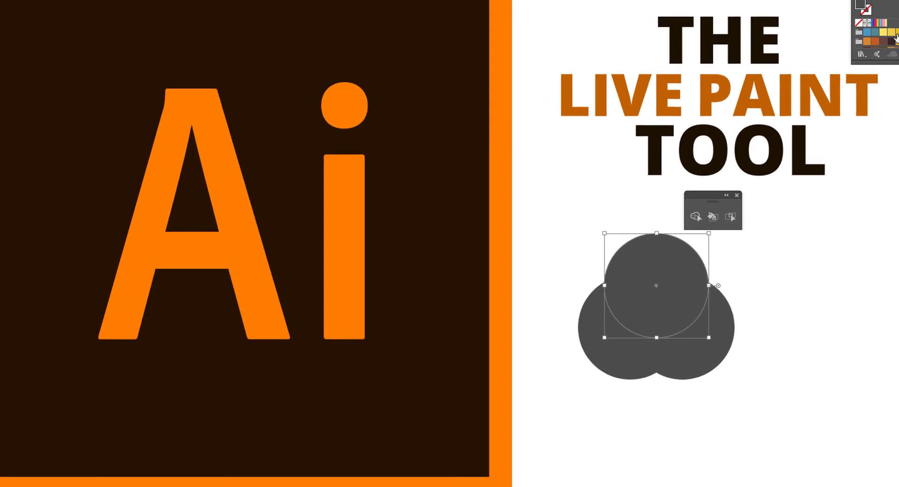
pyautogui.click(895, 32)
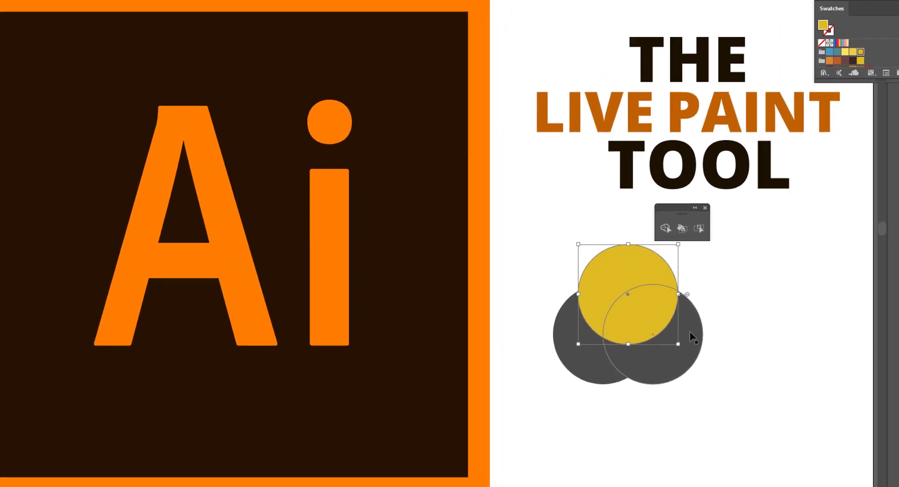
pyautogui.click(679, 334)
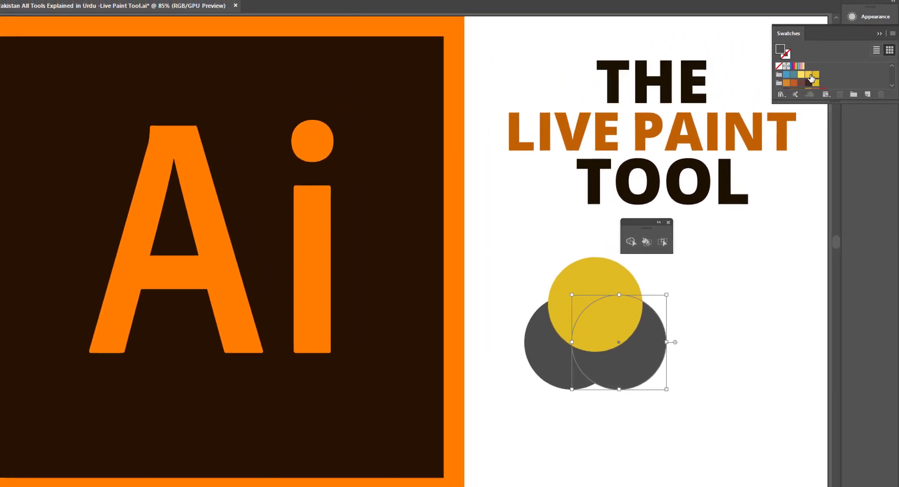
pyautogui.click(809, 75)
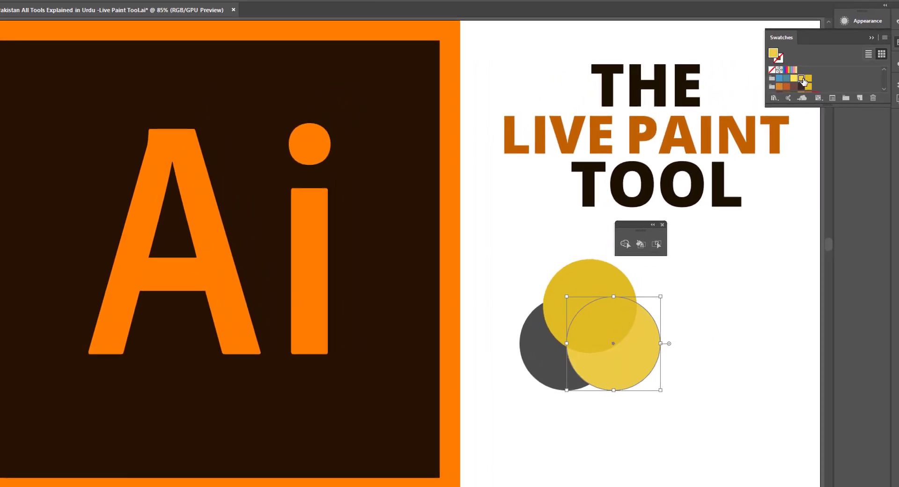
pyautogui.click(542, 364)
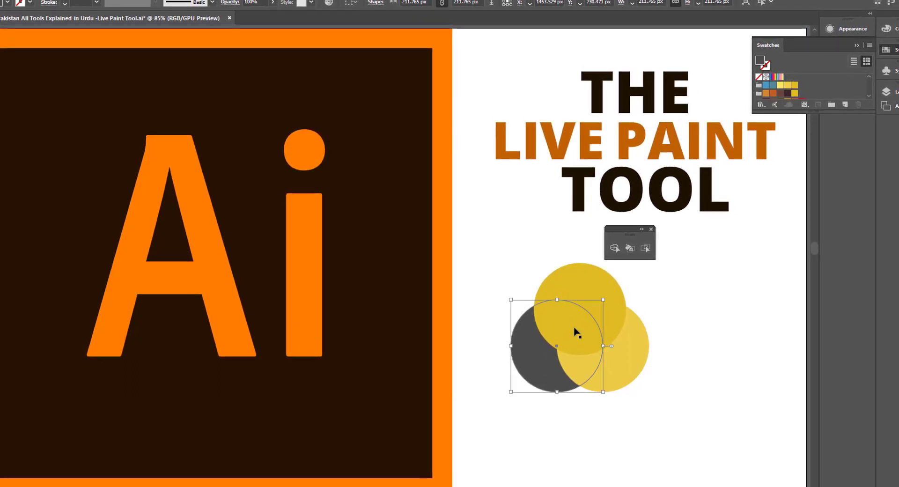
pyautogui.click(767, 93)
pyautogui.click(713, 311)
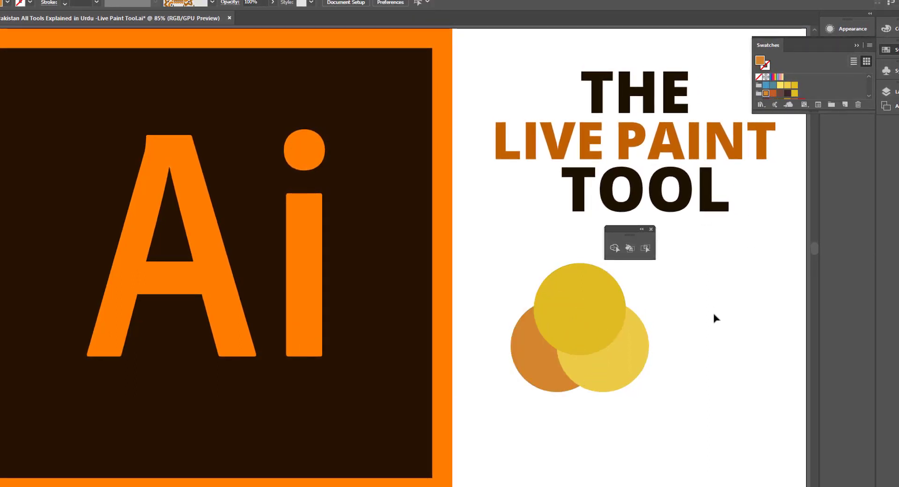
# Step: Select all three overlapping circles and convert them into a Live Paint group with the Live Paint Bucket
pyautogui.moveTo(501, 283); pyautogui.dragTo(670, 403)
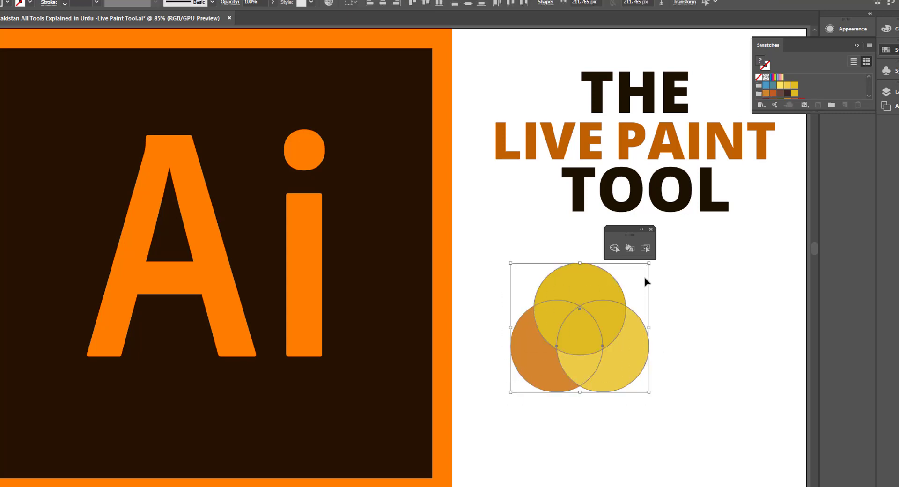
pyautogui.click(689, 370)
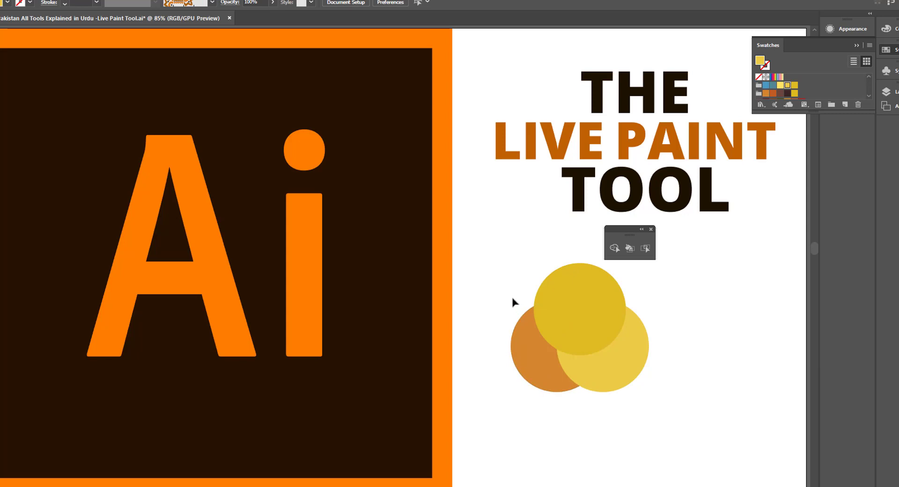
pyautogui.moveTo(536, 327); pyautogui.dragTo(632, 398)
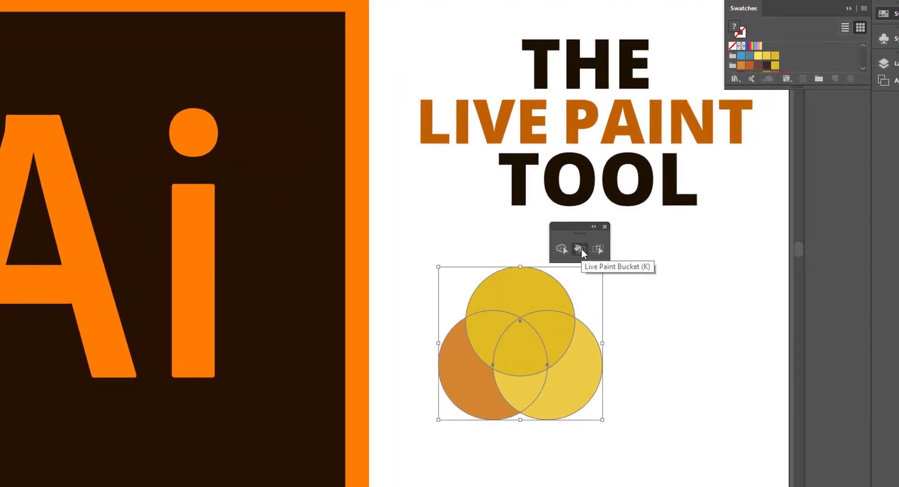
pyautogui.click(563, 249)
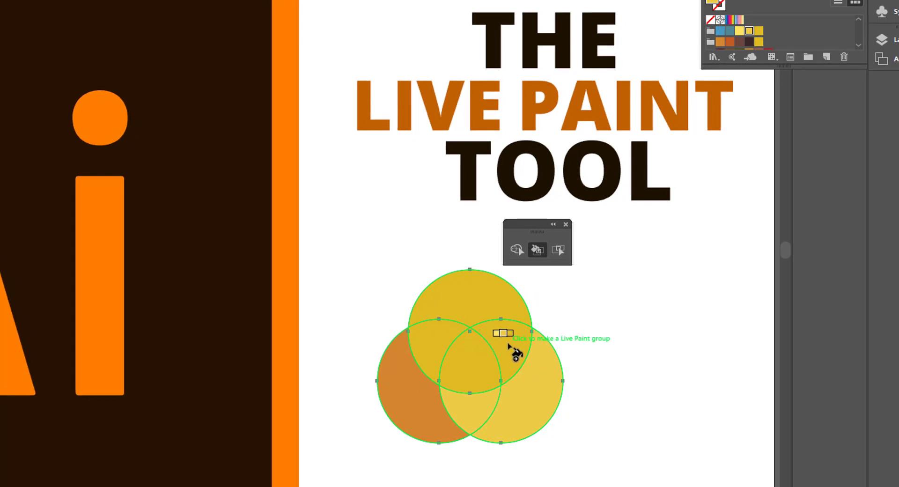
pyautogui.click(542, 395)
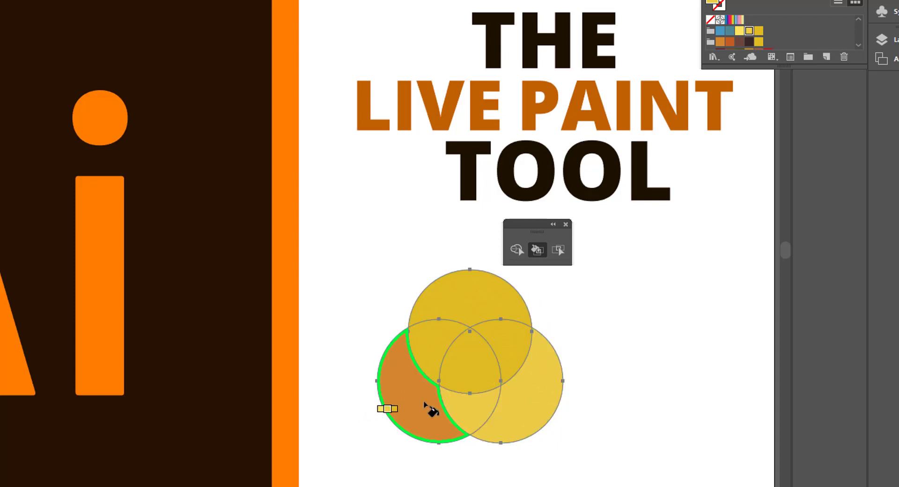
pyautogui.press('v')
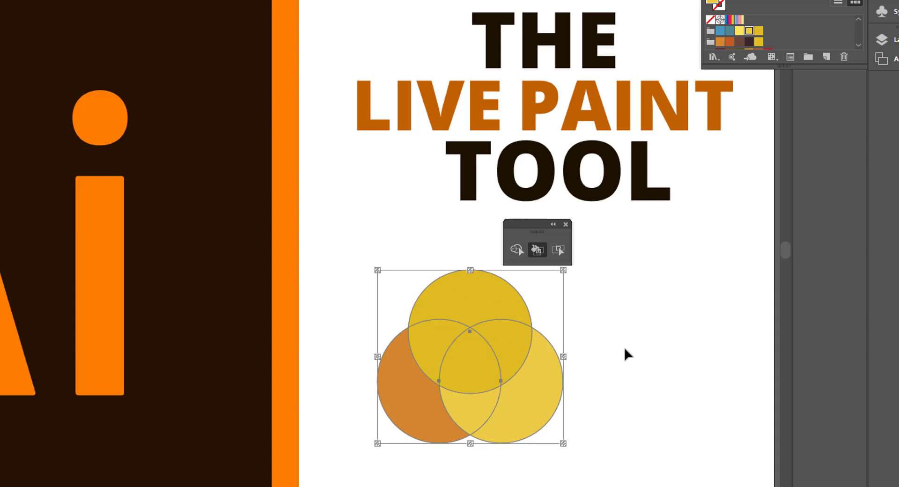
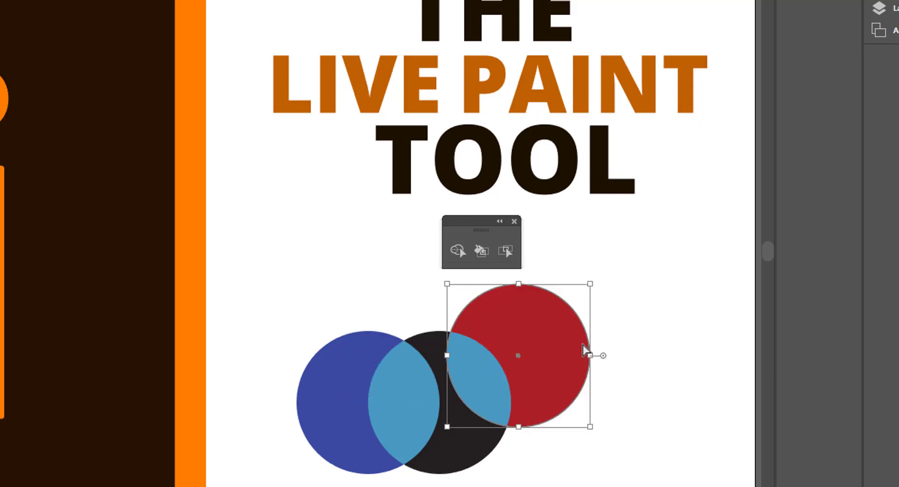
# Step: Undo the last moves of the red circle in the Live Paint group and clear the selection
pyautogui.hotkey('ctrl', 'z')
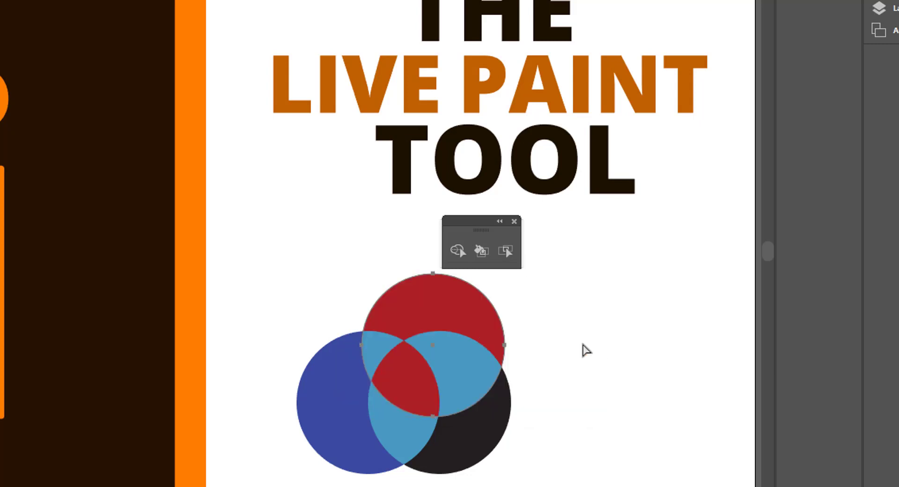
pyautogui.hotkey('ctrl', 'z')
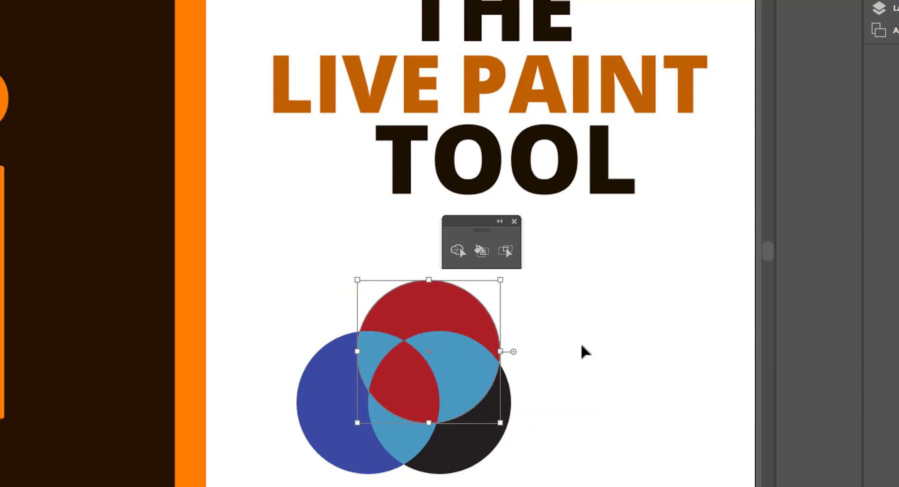
pyautogui.hotkey('ctrl', 'z')
pyautogui.click(582, 345)
pyautogui.moveTo(277, 313); pyautogui.dragTo(542, 463)
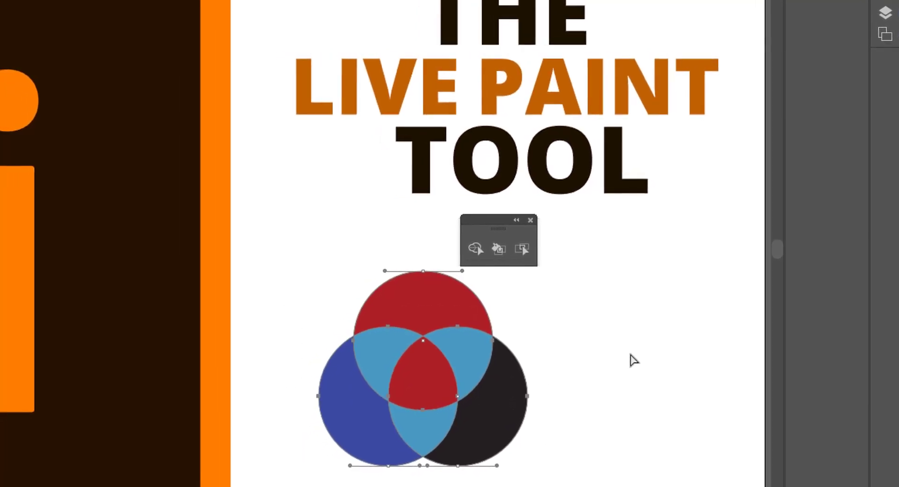
pyautogui.click(643, 350)
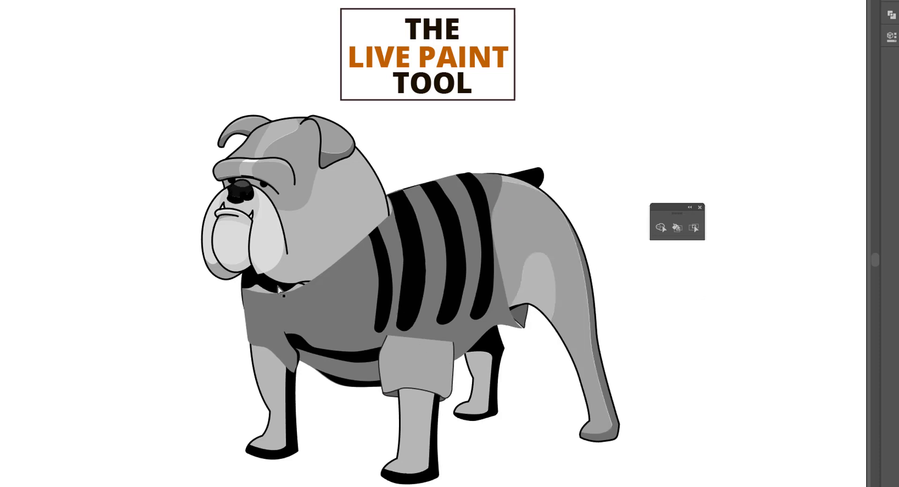
# Step: Select individual pieces of the bulldog illustration, including the face shading and a shirt stripe, to examine its separate shapes
pyautogui.click(303, 149)
pyautogui.press('v')
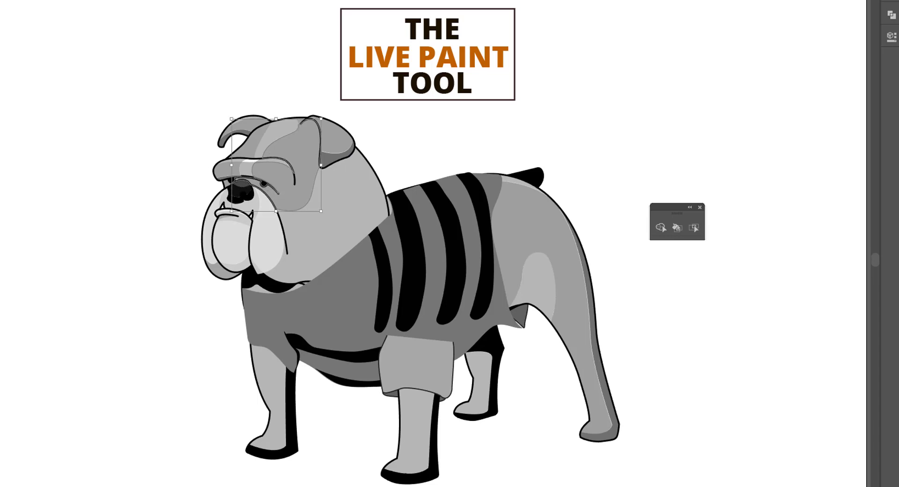
pyautogui.click(48, 90)
pyautogui.click(322, 315)
pyautogui.click(388, 272)
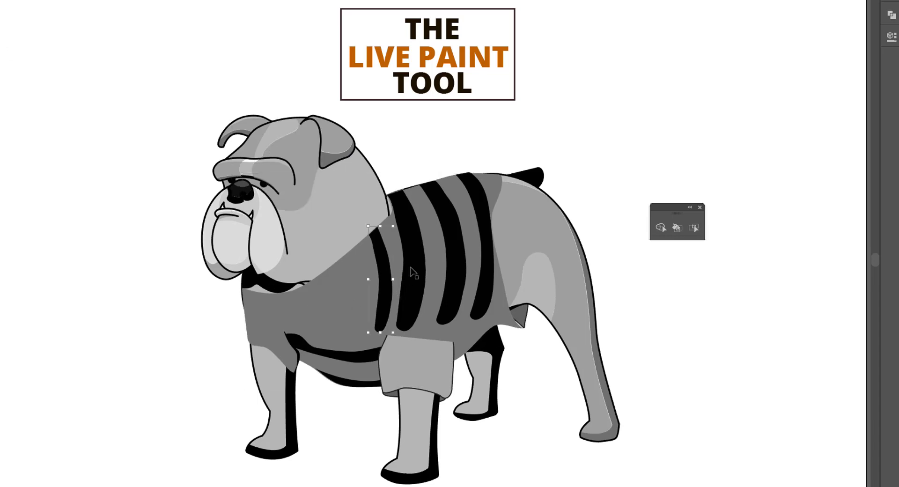
# Step: Try recolouring the third black stripe on the shirt with the blue swatch, and undo the fill
pyautogui.click(452, 260)
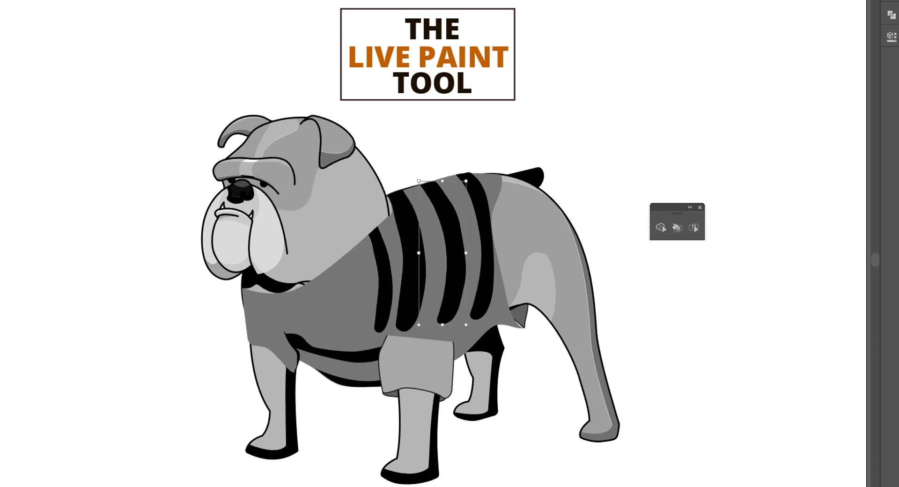
pyautogui.click(892, 36)
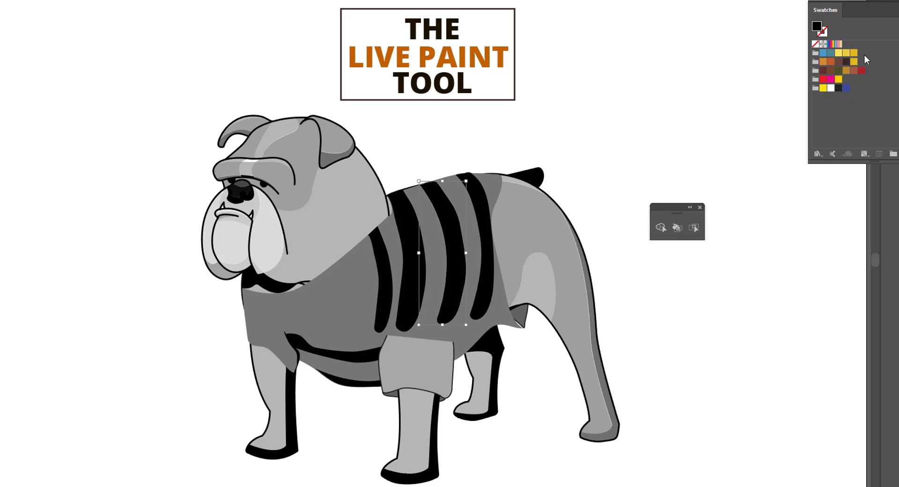
pyautogui.click(846, 88)
pyautogui.press('a')
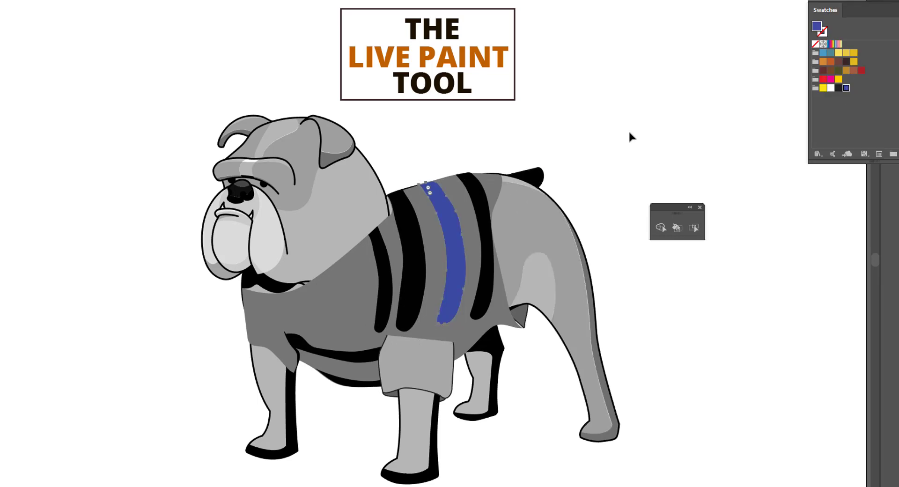
pyautogui.hotkey('ctrl', 'z')
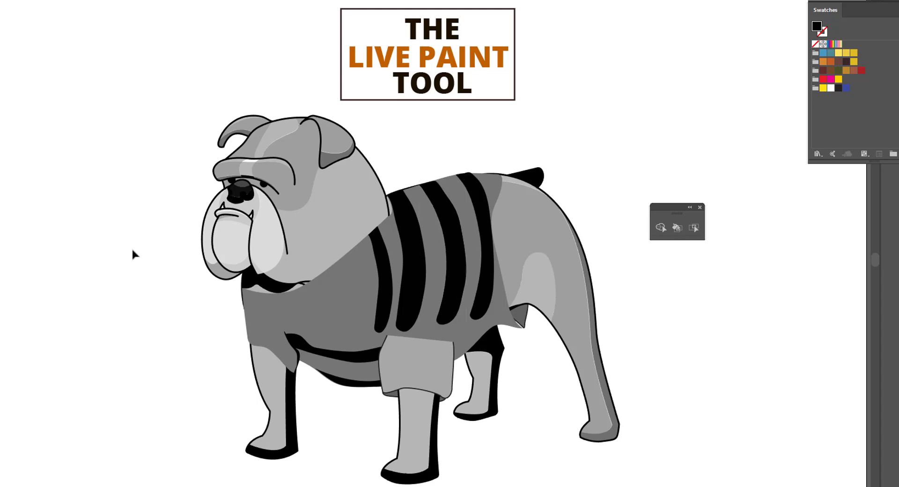
# Step: Select the whole bulldog illustration and convert it into a Live Paint group, filling the hindquarters with black
pyautogui.moveTo(129, 127)
pyautogui.mouseDown()
pyautogui.moveTo(215, 281)
pyautogui.moveTo(583, 426)
pyautogui.moveTo(632, 473)
pyautogui.mouseUp()
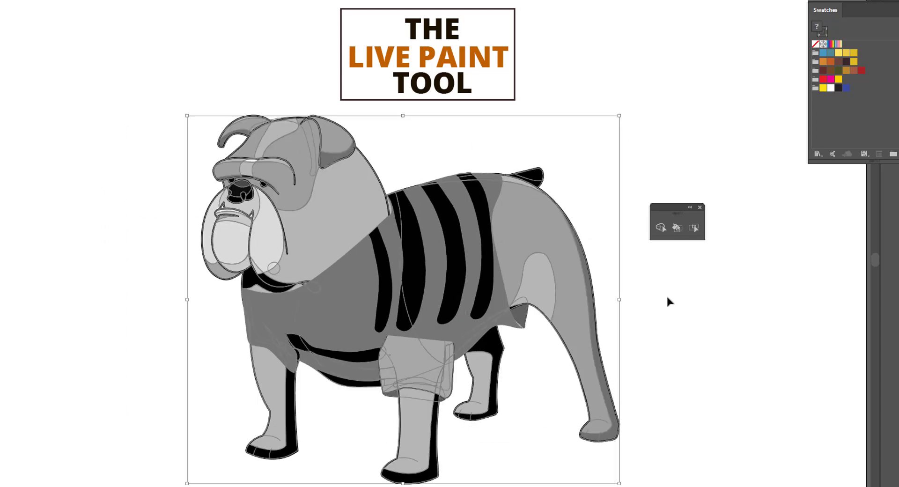
pyautogui.click(675, 228)
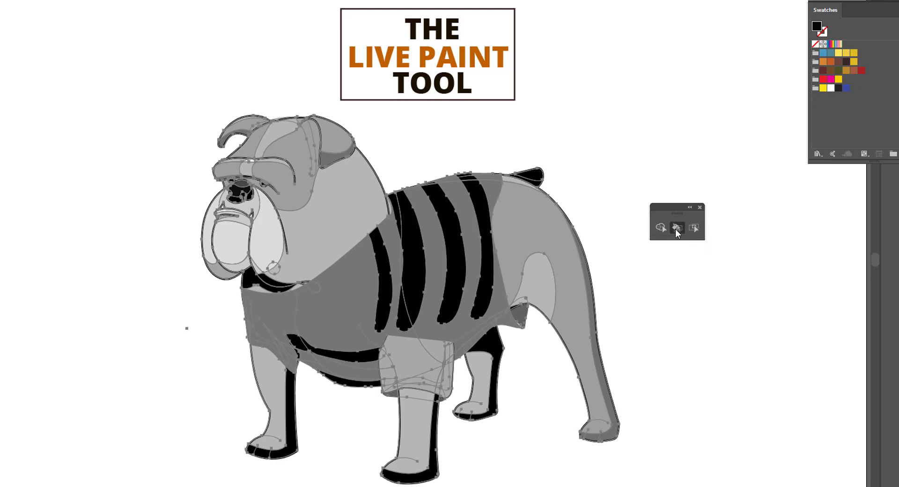
pyautogui.click(545, 220)
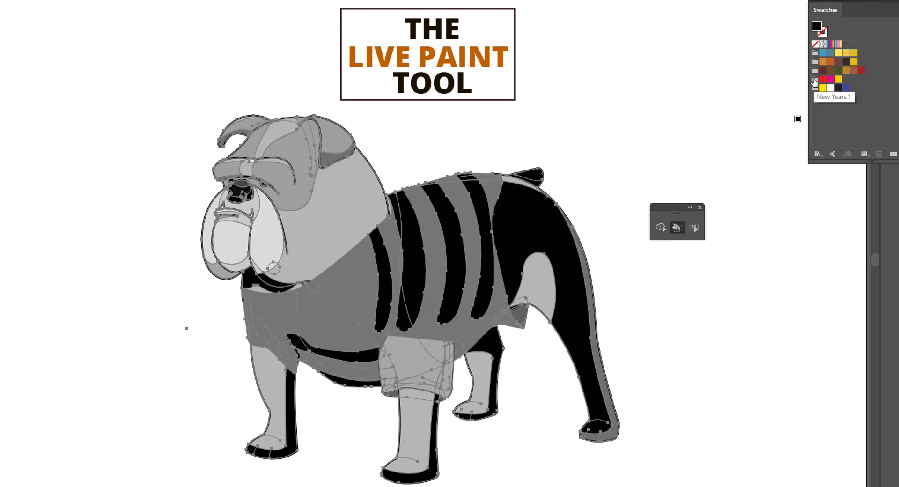
# Step: Fill the front of the bulldog's shirt and its lower chest fold with the red New Years 1 swatch
pyautogui.click(823, 79)
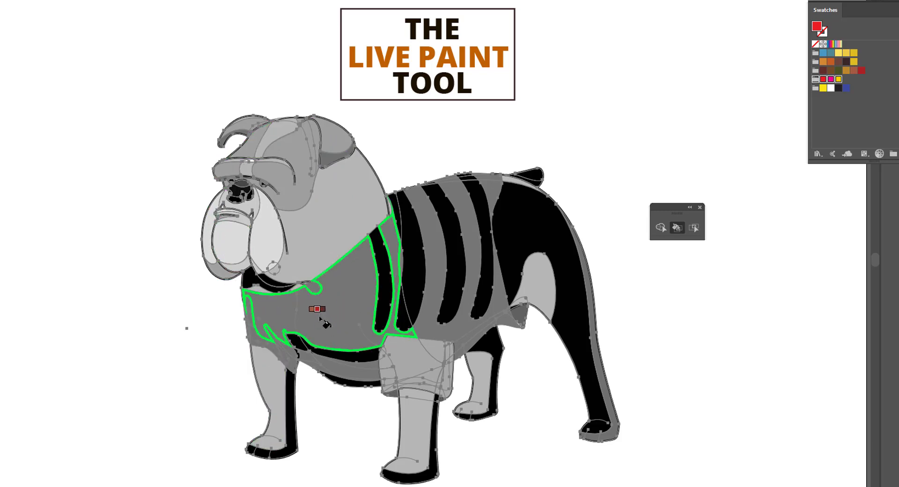
pyautogui.click(320, 318)
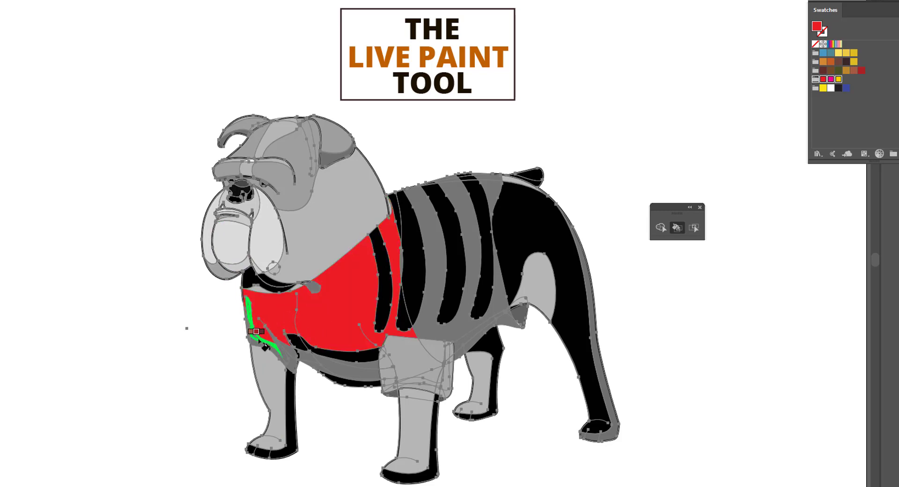
pyautogui.click(258, 340)
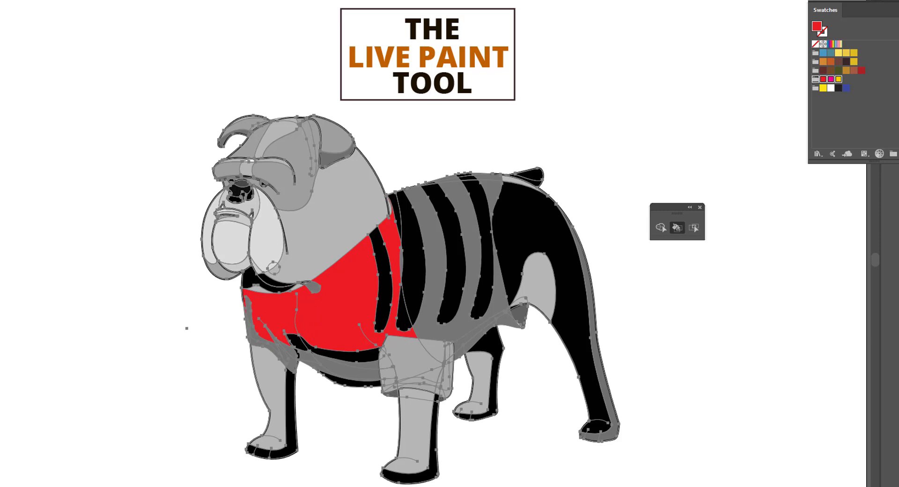
# Step: Set the fill to dark red B51521 and paint the shirt's chest folds, belly shading and black underside stripe
pyautogui.doubleClick(817, 27)
pyautogui.click(623, 124)
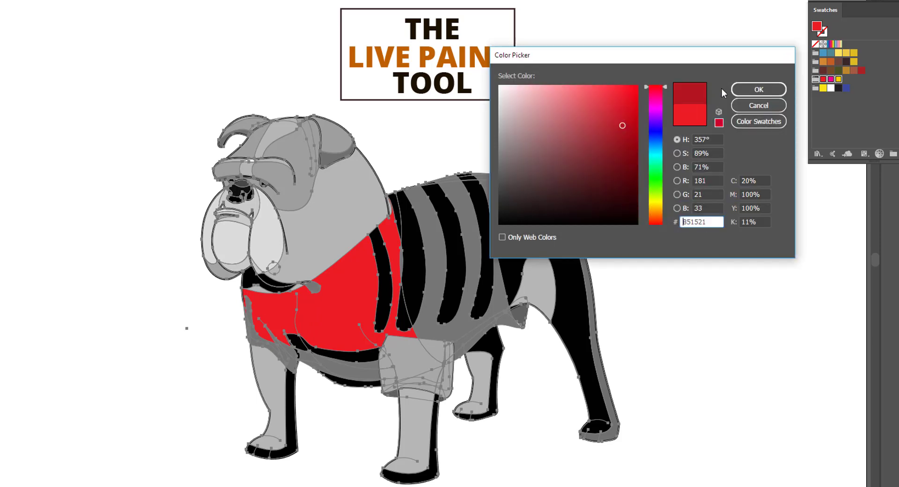
pyautogui.click(738, 89)
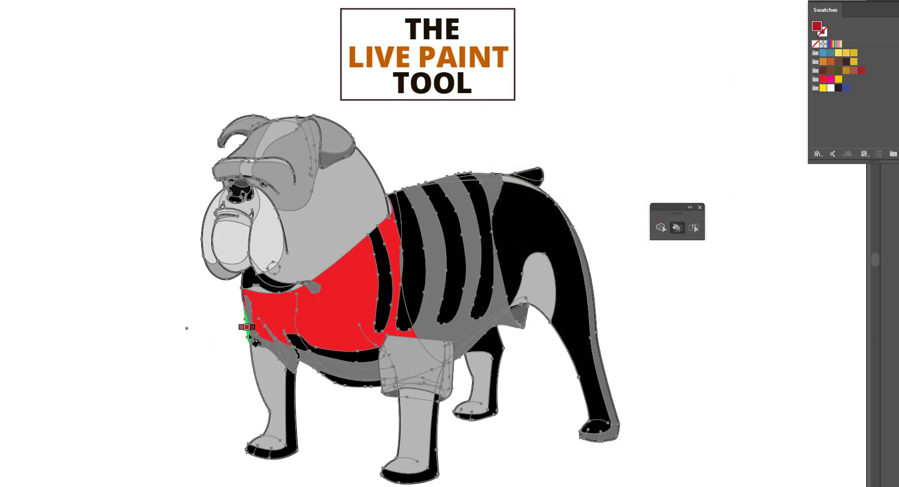
pyautogui.click(250, 331)
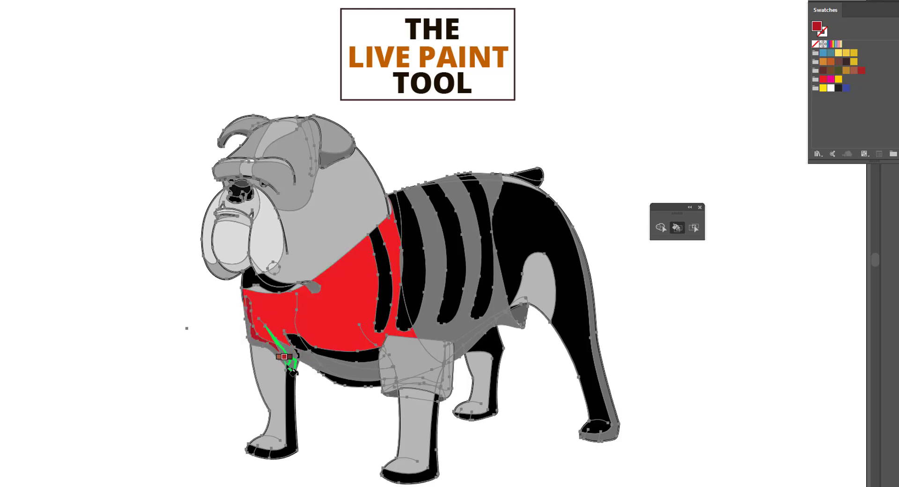
pyautogui.click(288, 366)
pyautogui.click(349, 370)
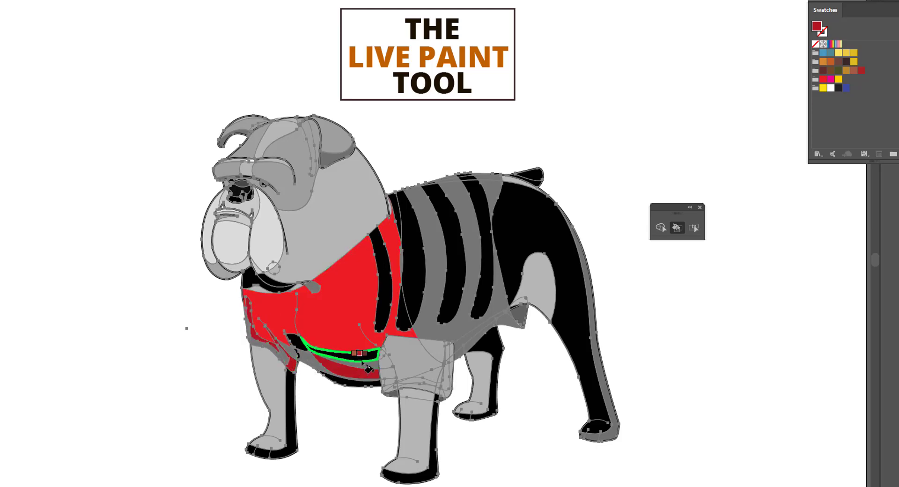
pyautogui.click(361, 362)
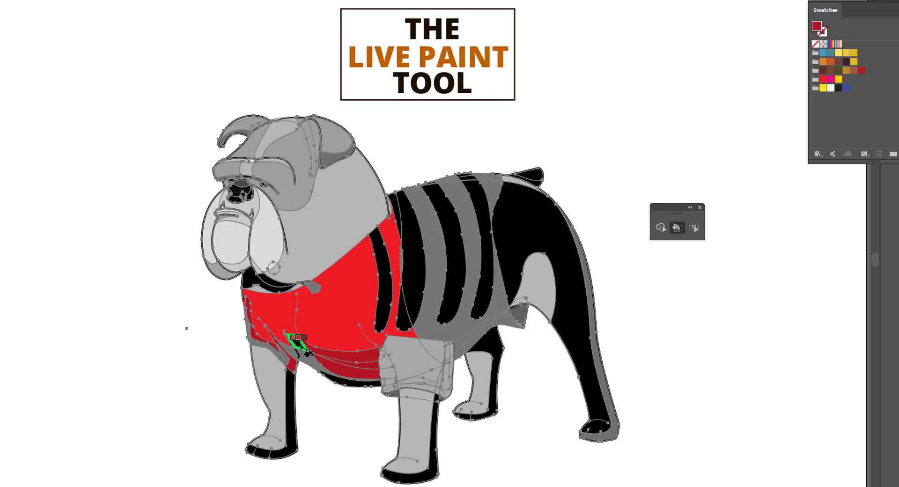
pyautogui.click(302, 349)
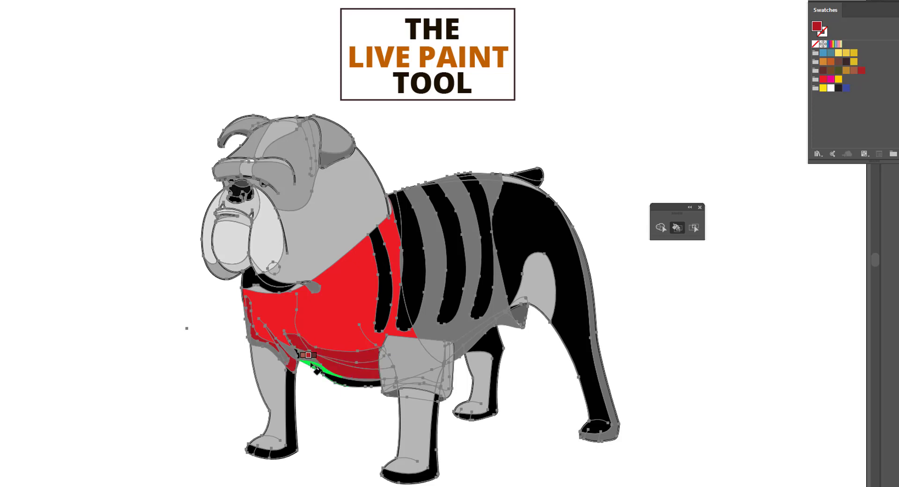
# Step: Fill the rear part of the shirt between the stripes, its underside, upper back corner and rear flap with the dark red
pyautogui.click(436, 333)
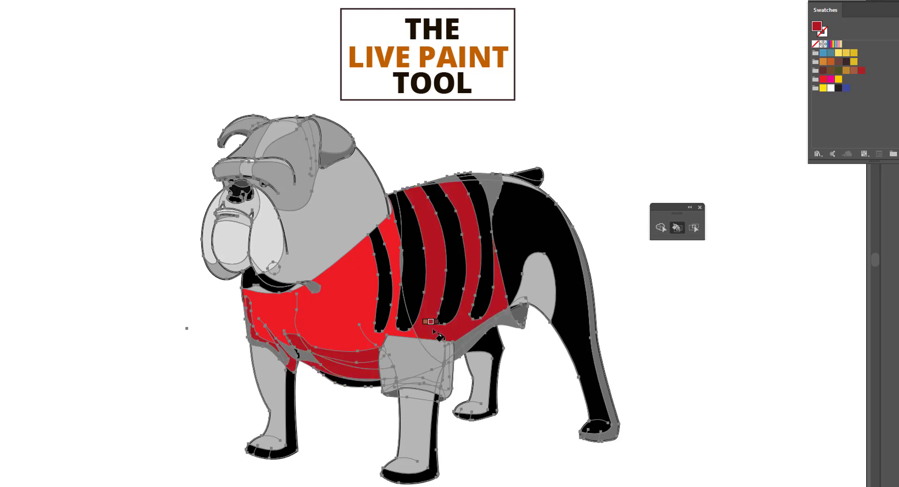
pyautogui.click(473, 347)
pyautogui.click(459, 353)
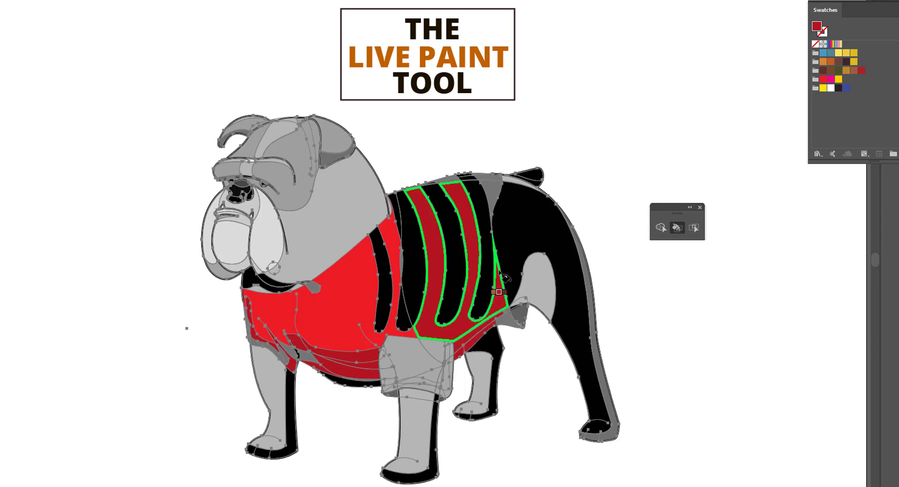
pyautogui.click(489, 190)
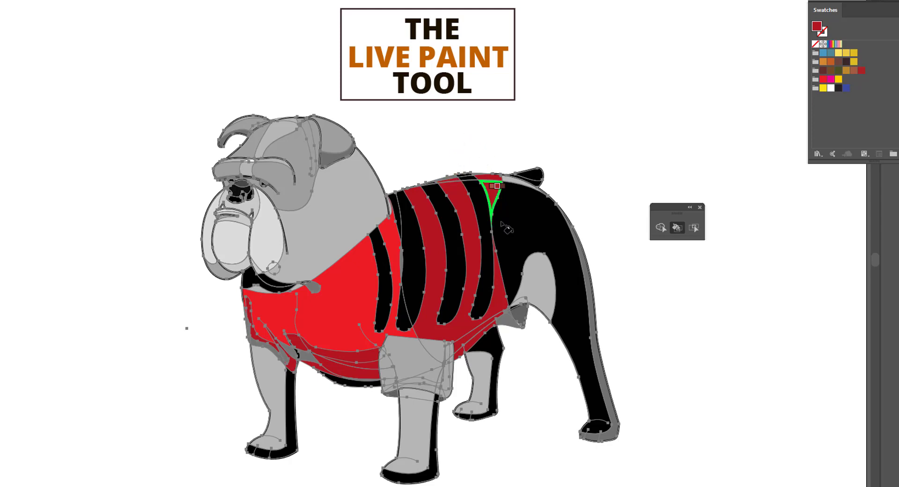
pyautogui.click(504, 321)
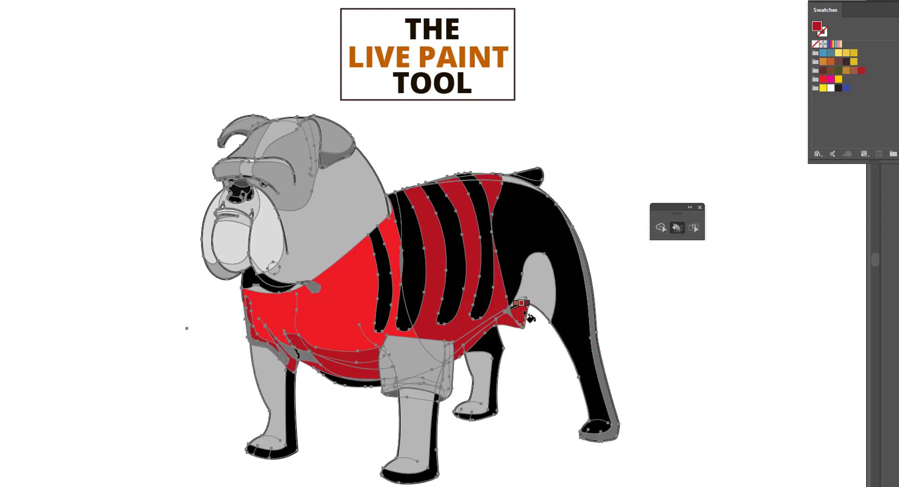
# Step: Switch within the blue swatch's colour group to yellow and fill the bulldog's hindquarters and hind leg with it
pyautogui.click(846, 89)
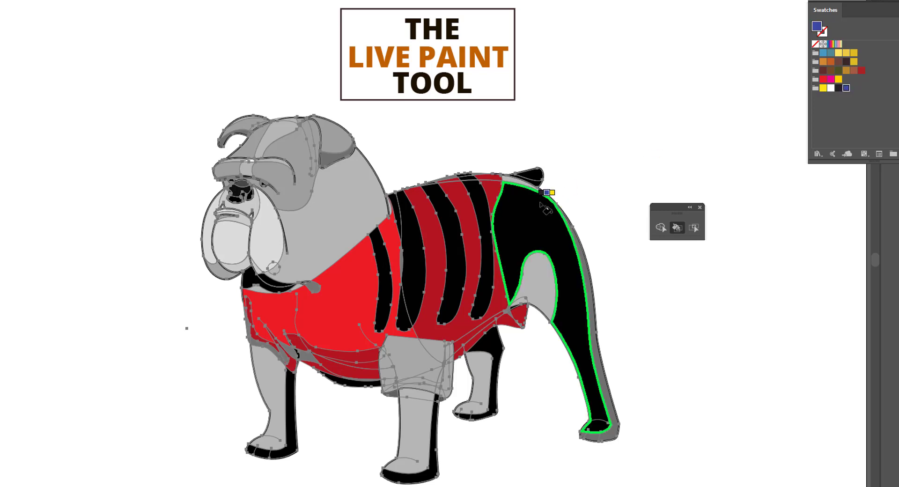
pyautogui.press('Right')
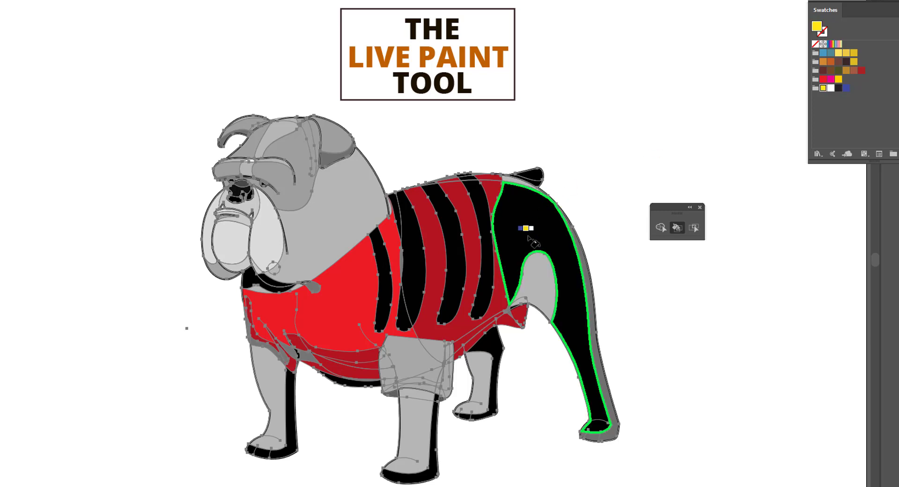
pyautogui.click(525, 220)
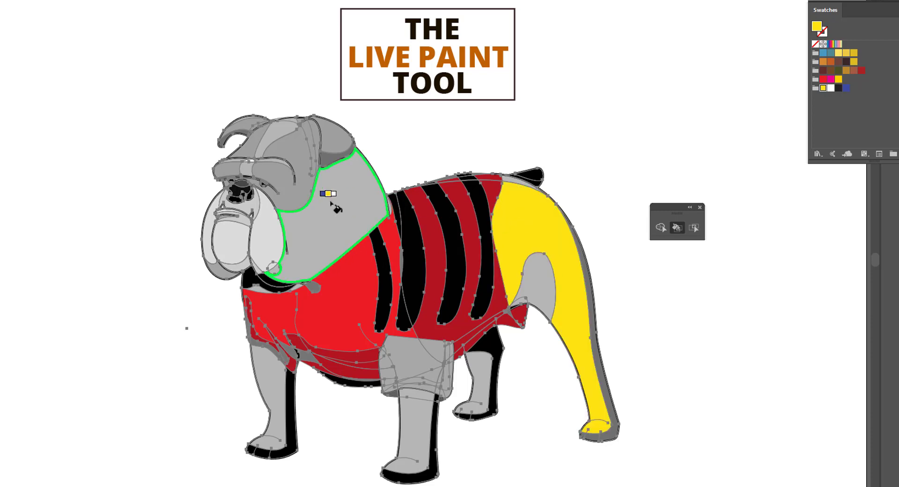
# Step: Cycle the bucket's fill to the rainbow gradient swatch and fill the bulldog's neck with it
pyautogui.press('Right')
pyautogui.press('Down')
pyautogui.click(332, 202)
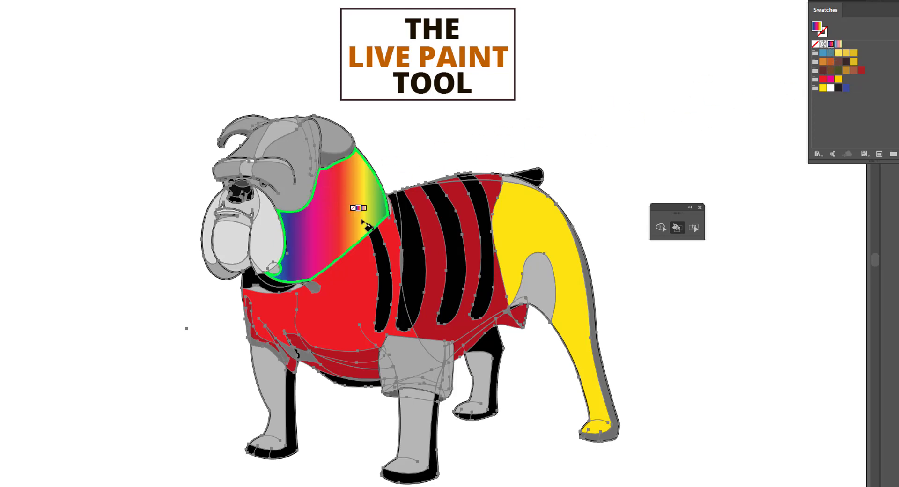
# Step: Fill the upper, side and lower pieces of the front leg's sleeve with the rainbow gradient
pyautogui.click(410, 359)
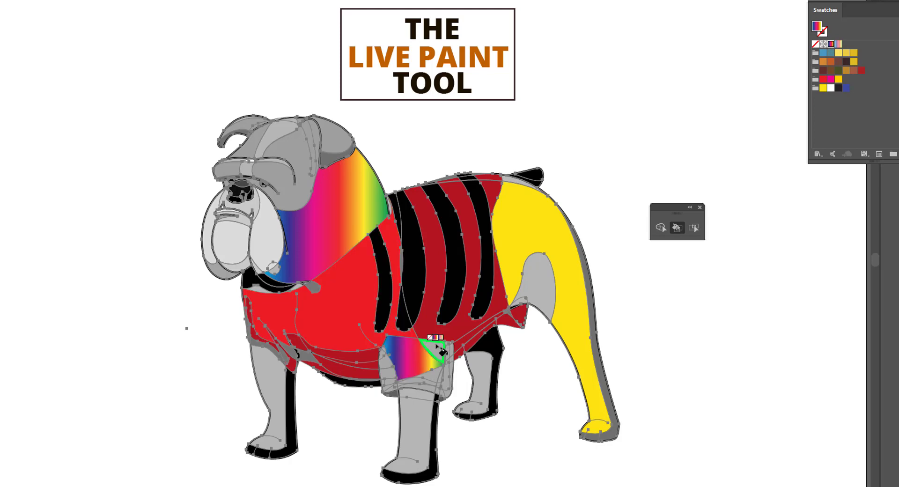
pyautogui.click(433, 352)
pyautogui.click(391, 358)
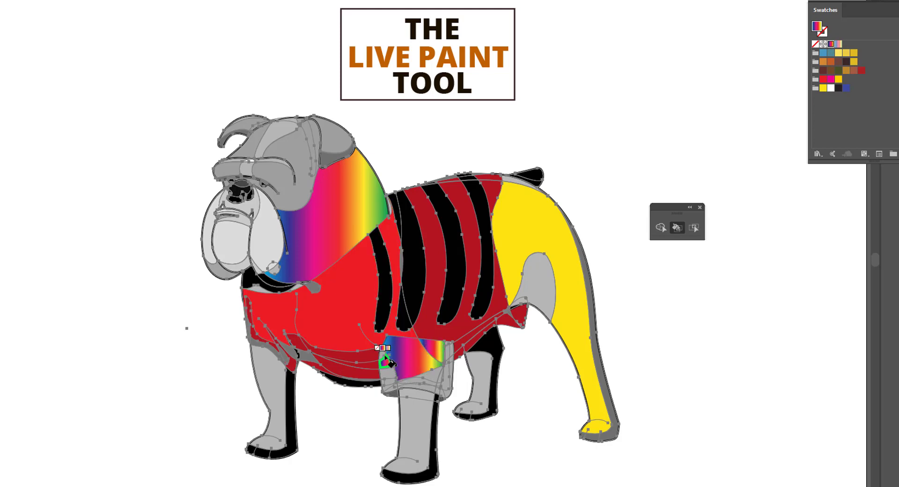
pyautogui.click(383, 354)
pyautogui.click(388, 372)
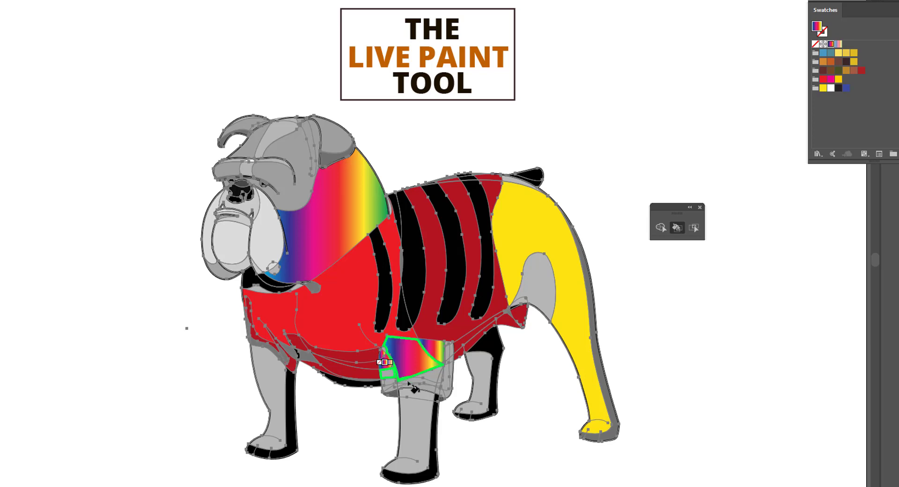
pyautogui.click(424, 381)
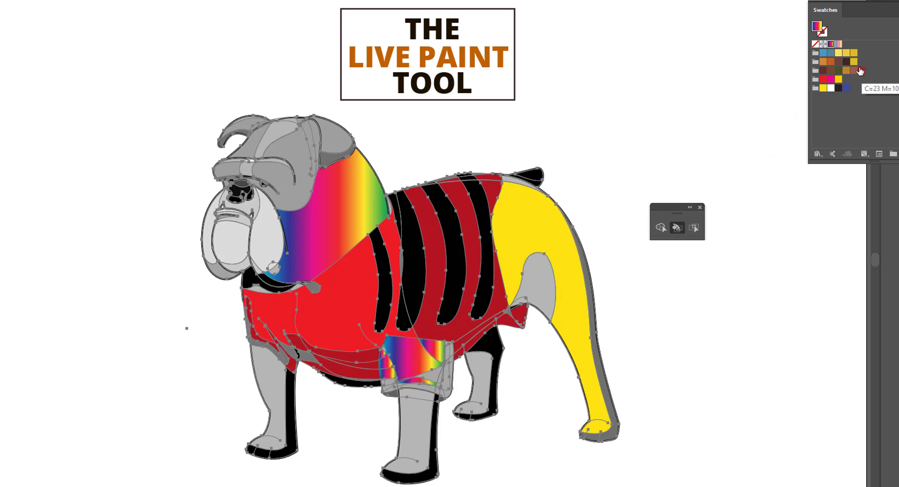
# Step: Fill the main upper and side pieces of the sleeve with the golden yellow swatch
pyautogui.click(854, 61)
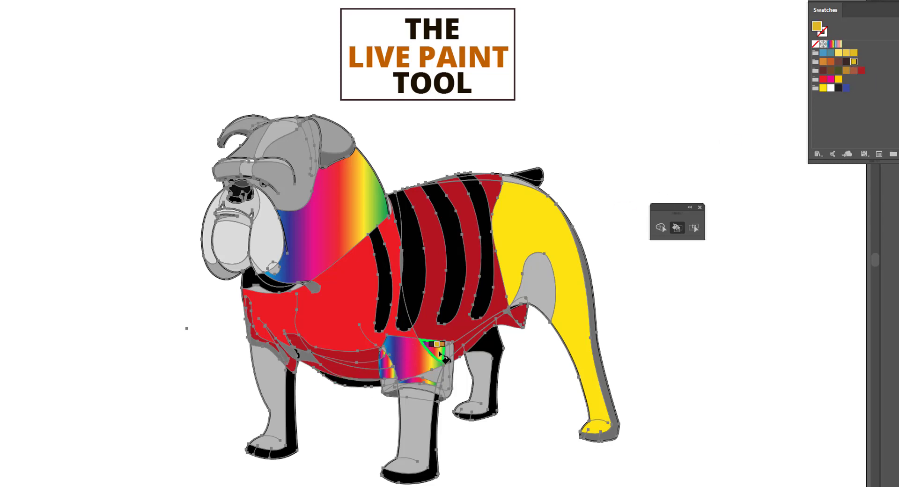
pyautogui.click(417, 356)
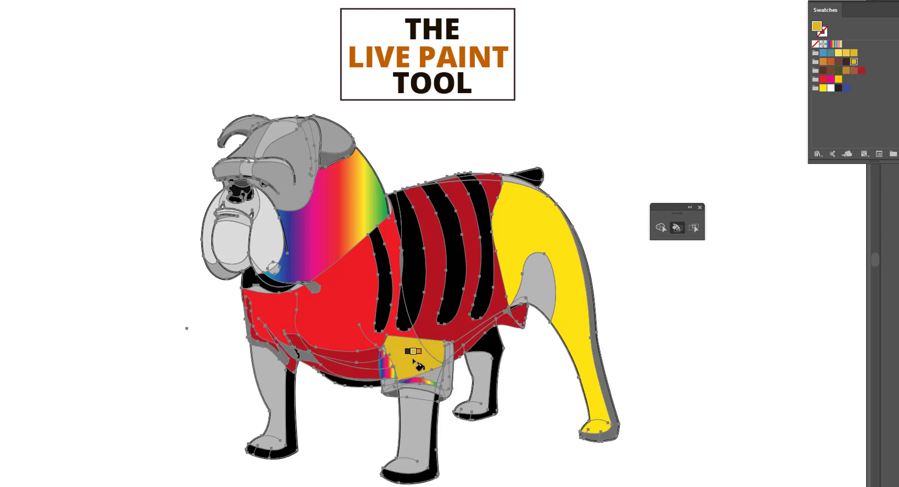
pyautogui.click(386, 364)
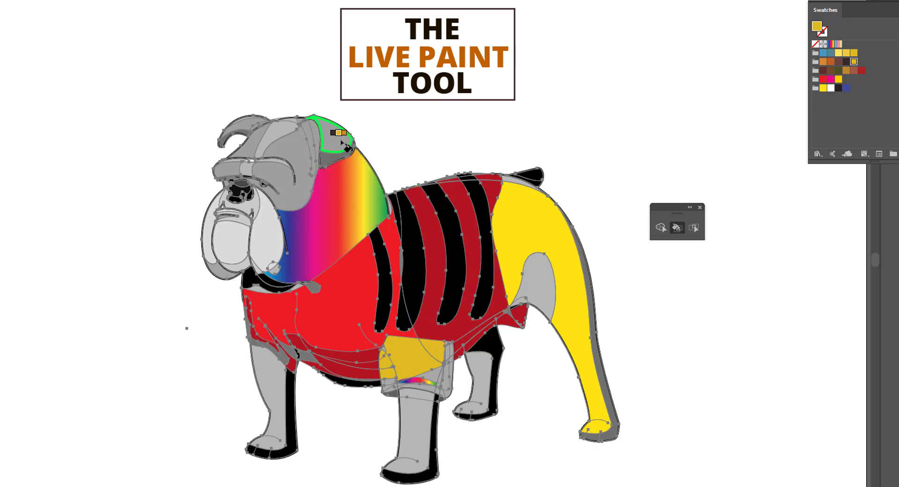
# Step: Enable Paint Strokes in the Live Paint Bucket options, keeping Paint Fills on
pyautogui.scroll(6, 303, 116)
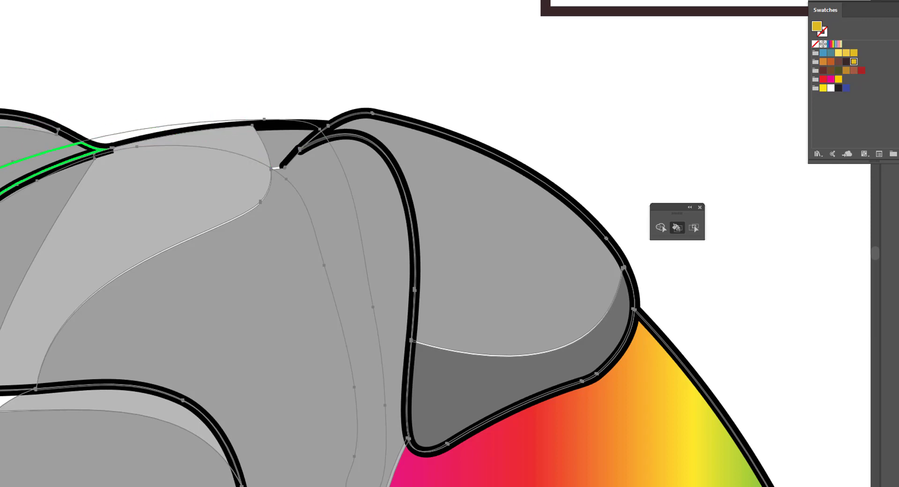
pyautogui.press('Return')
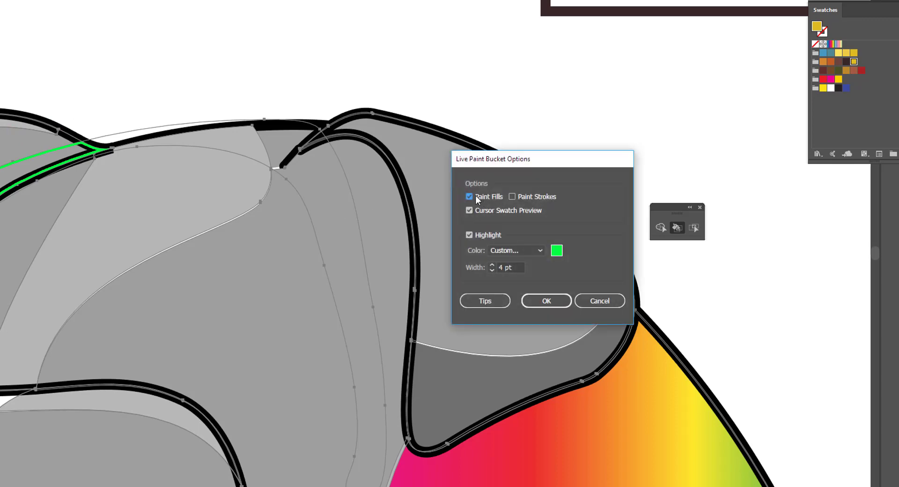
pyautogui.click(512, 196)
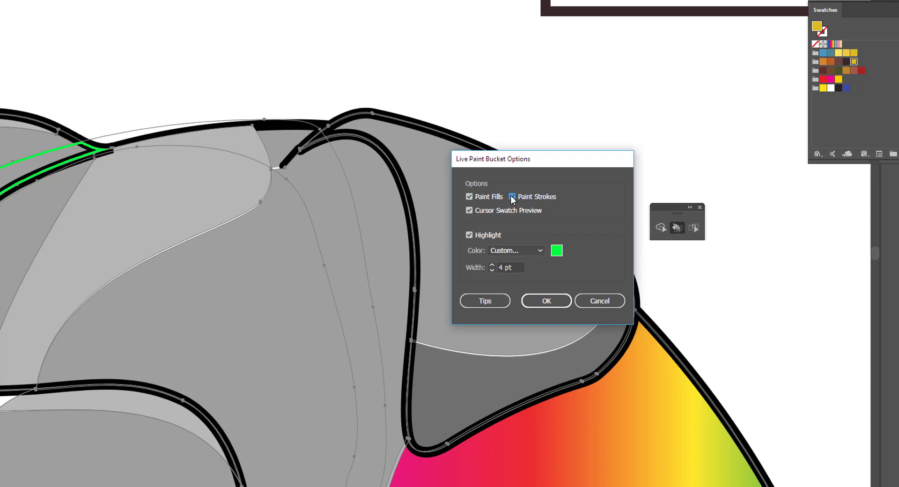
pyautogui.click(545, 301)
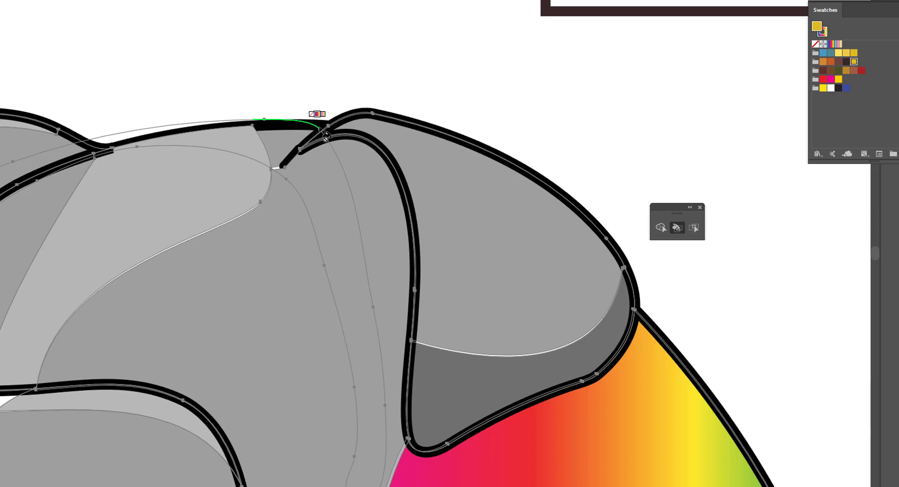
# Step: Paint the stroke segment on top of the head beside the ear with the rainbow gradient and deselect the artwork
pyautogui.click(319, 126)
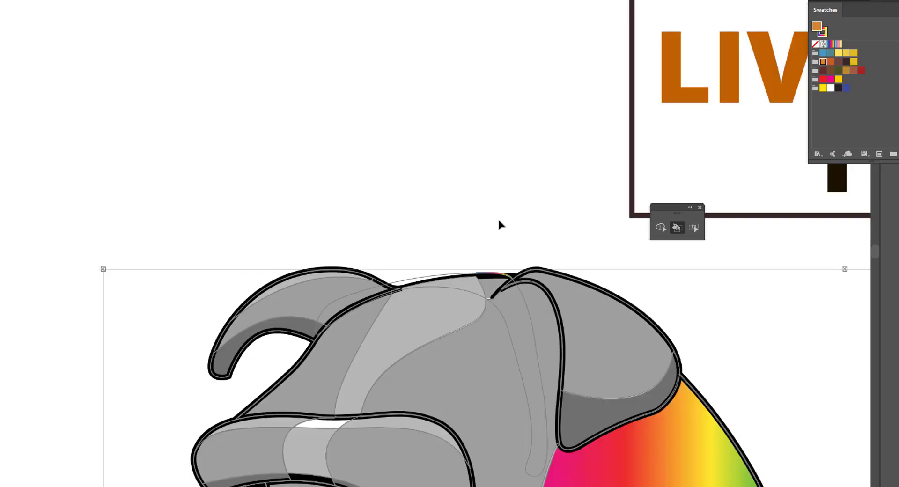
pyautogui.keyDown('ctrl'); pyautogui.click(498, 218); pyautogui.keyUp('ctrl')
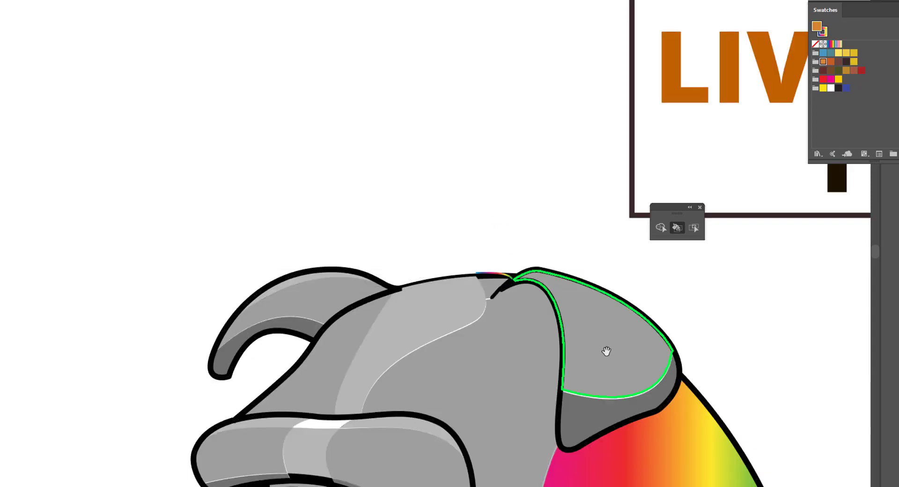
pyautogui.moveTo(606, 351); pyautogui.dragTo(368, 140)
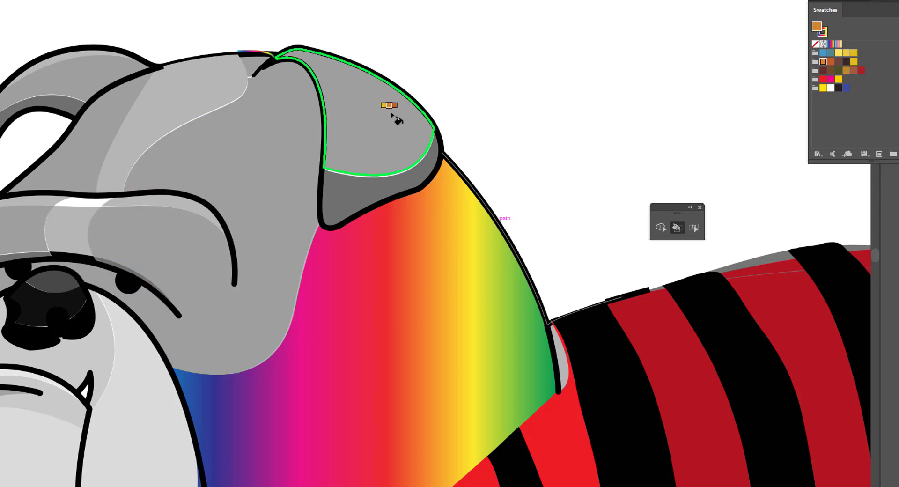
# Step: Turn off Paint Strokes in the Live Paint Bucket options, keeping Paint Fills on
pyautogui.doubleClick(676, 226)
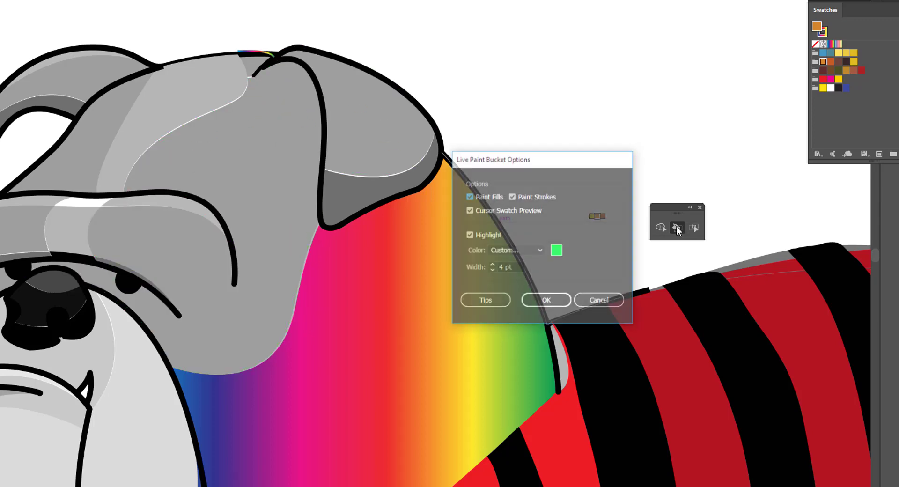
pyautogui.click(512, 197)
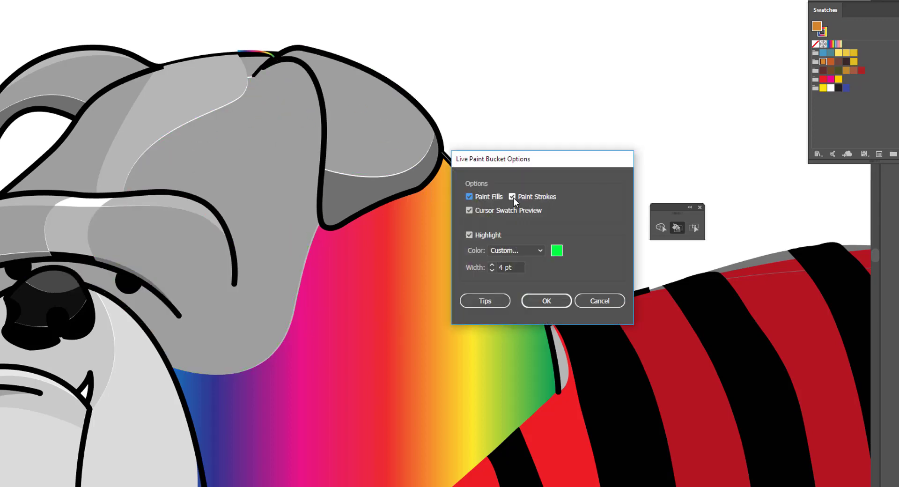
pyautogui.click(538, 300)
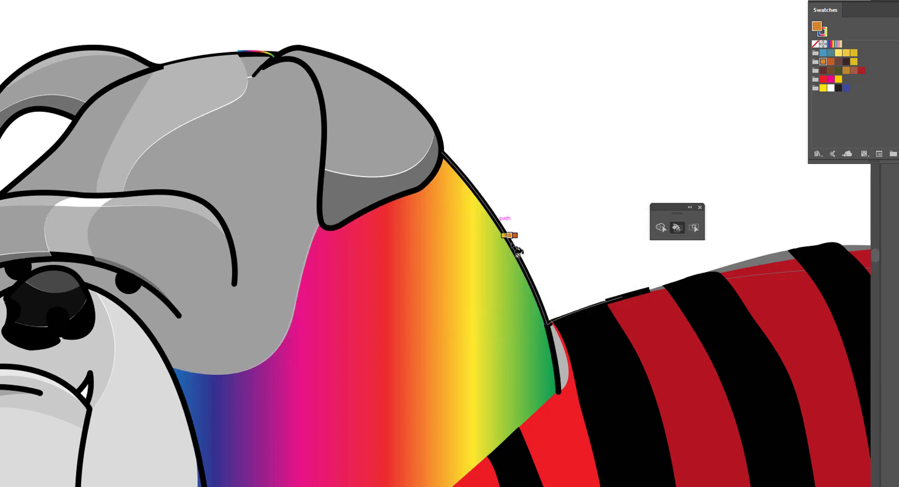
# Step: Try painting the outline along the back of the neck with the rainbow gradient stroke, and undo it
pyautogui.moveTo(481, 186); pyautogui.dragTo(734, 253)
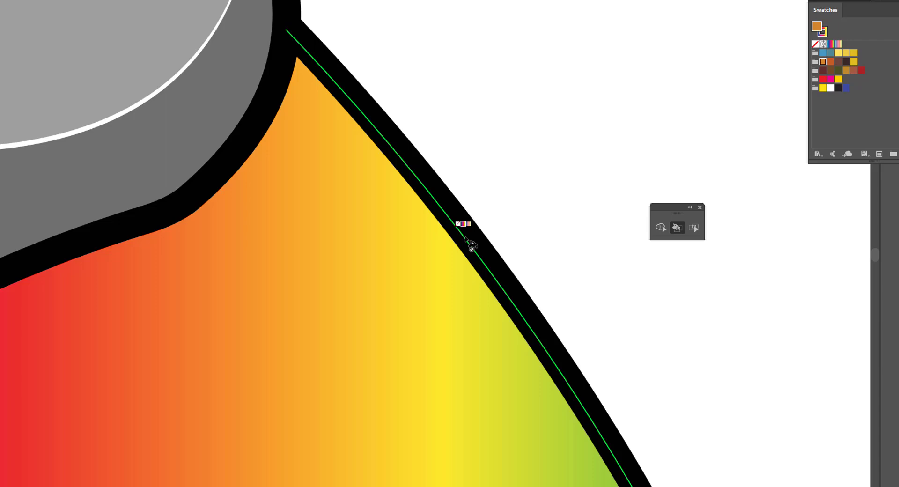
pyautogui.click(854, 52)
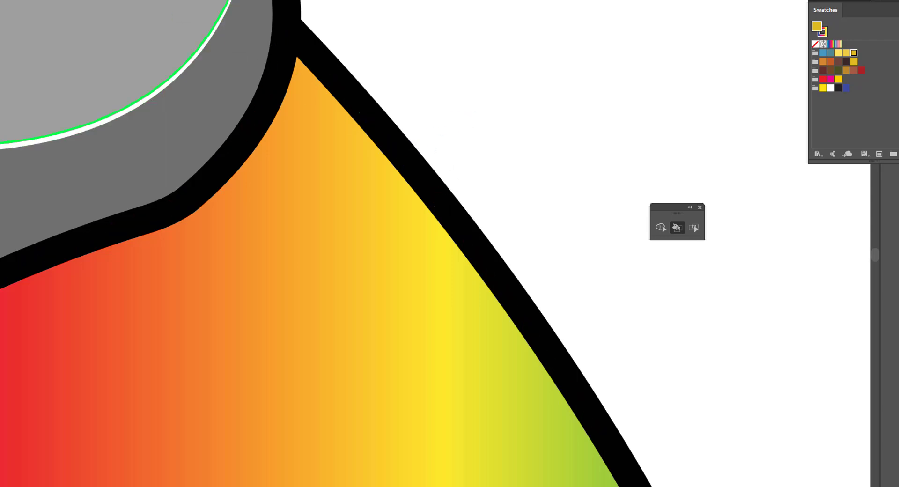
pyautogui.click(376, 91)
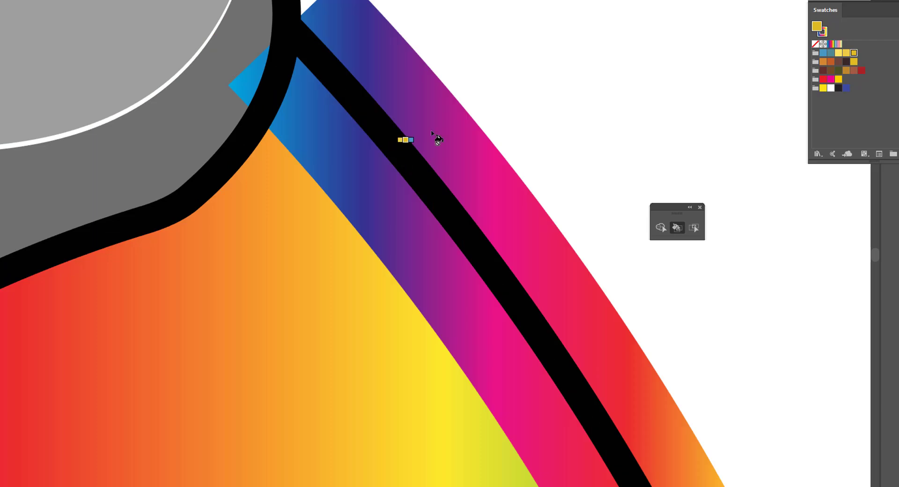
pyautogui.hotkey('ctrl', 'z')
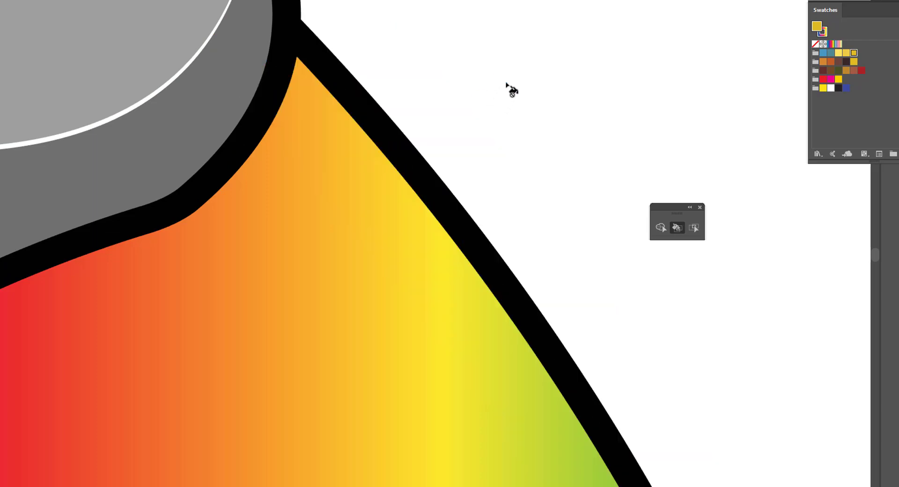
# Step: Fill the golden yellow pieces of the front leg's sleeve with the dark red swatch
pyautogui.moveTo(536, 150); pyautogui.dragTo(183, 150)
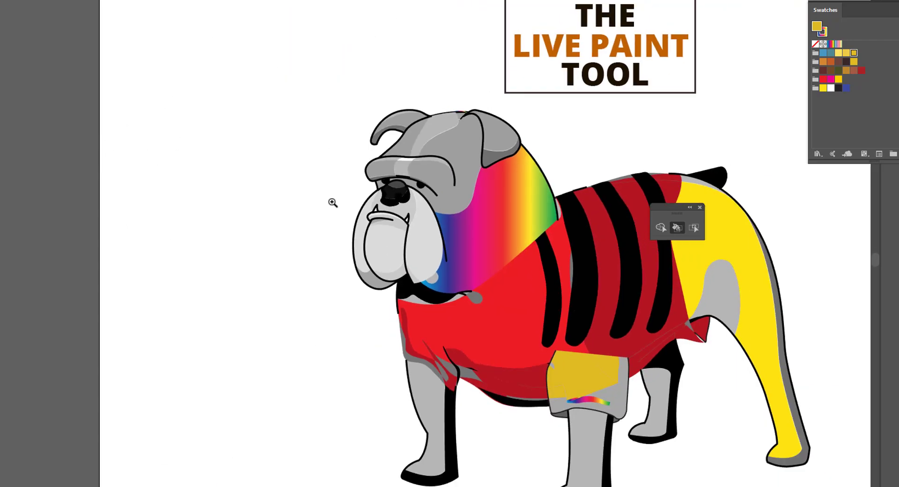
pyautogui.moveTo(359, 214); pyautogui.dragTo(376, 218)
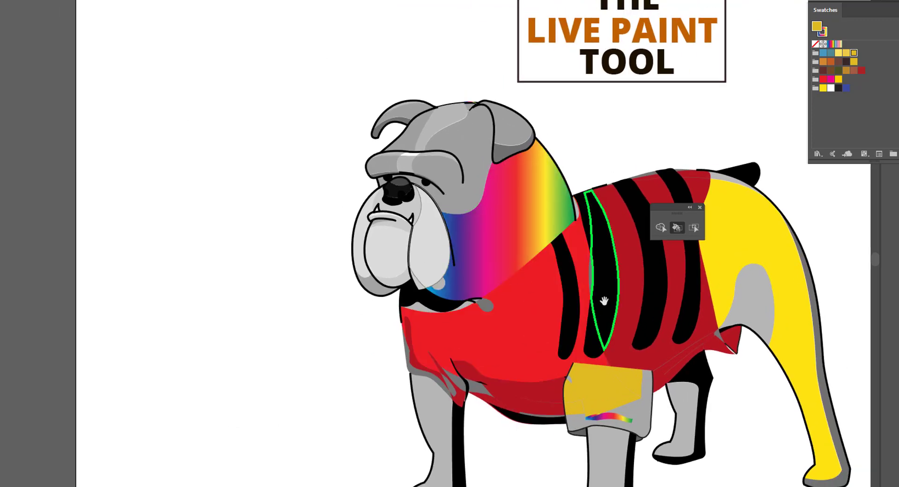
pyautogui.moveTo(605, 303); pyautogui.dragTo(382, 220)
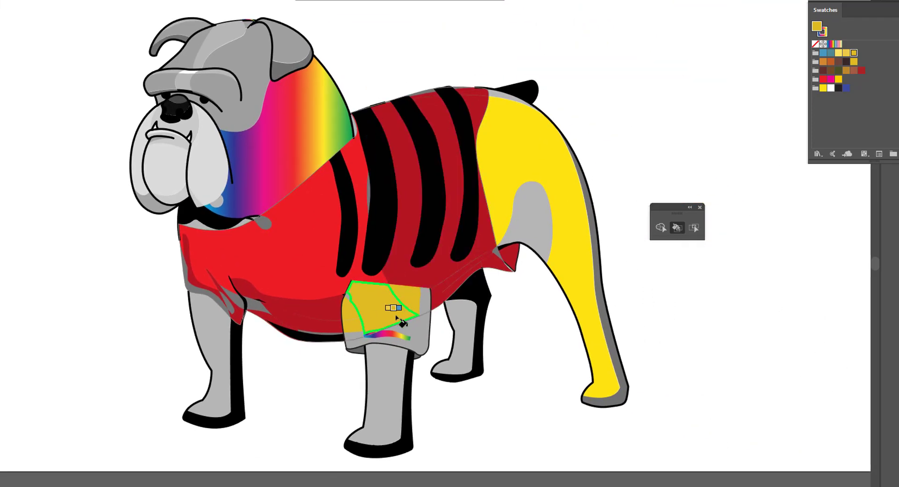
pyautogui.click(823, 79)
pyautogui.click(861, 71)
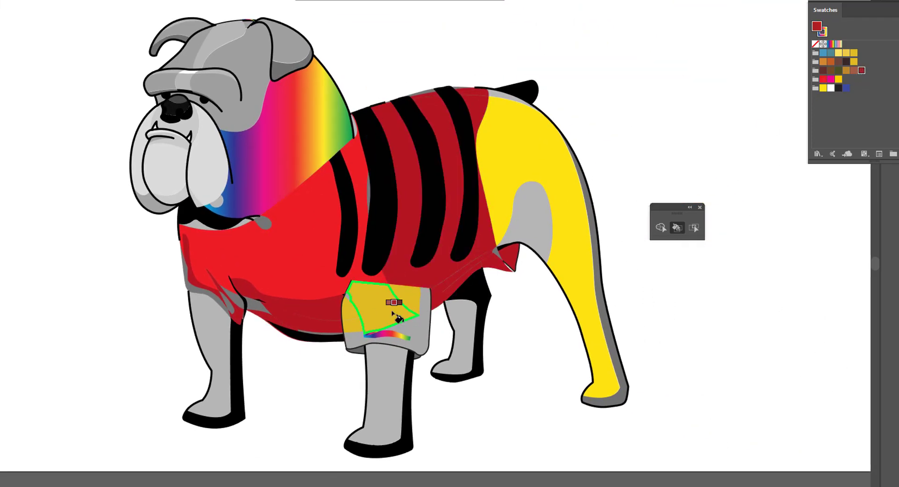
pyautogui.click(385, 309)
pyautogui.click(415, 296)
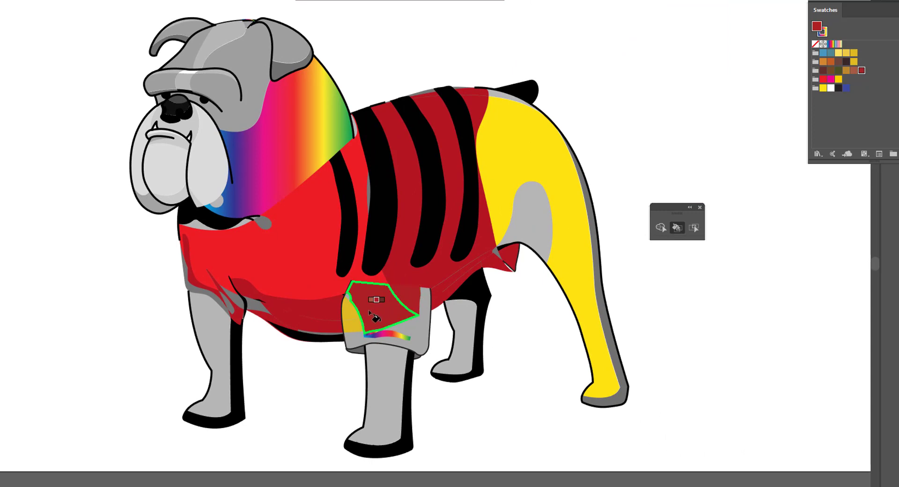
pyautogui.click(354, 312)
pyautogui.click(352, 328)
pyautogui.click(347, 304)
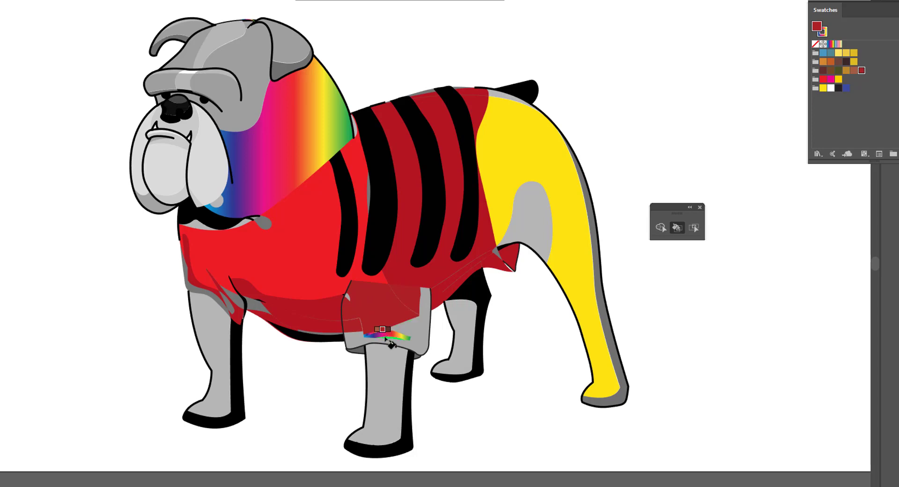
# Step: Fill the rainbow strip and the neighbouring gray pieces at the sleeve's hem and side with the dark red swatch
pyautogui.click(398, 331)
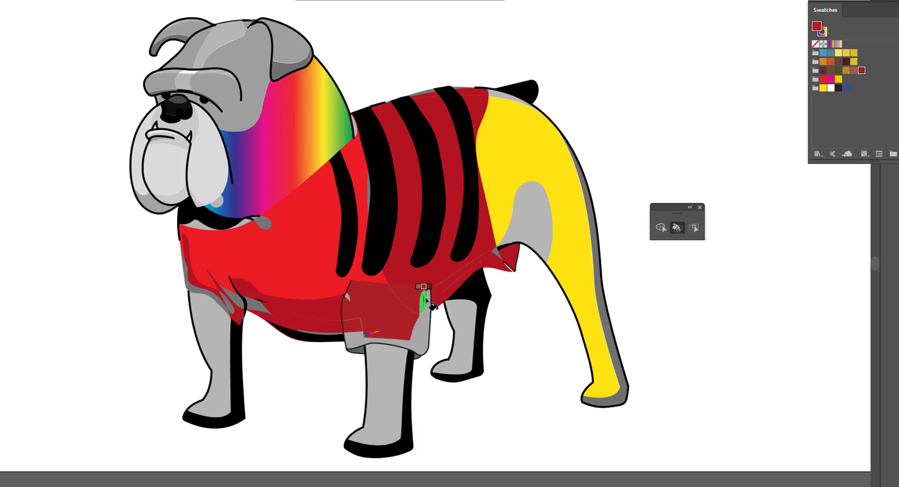
pyautogui.click(425, 295)
pyautogui.click(413, 335)
pyautogui.click(411, 346)
pyautogui.click(390, 342)
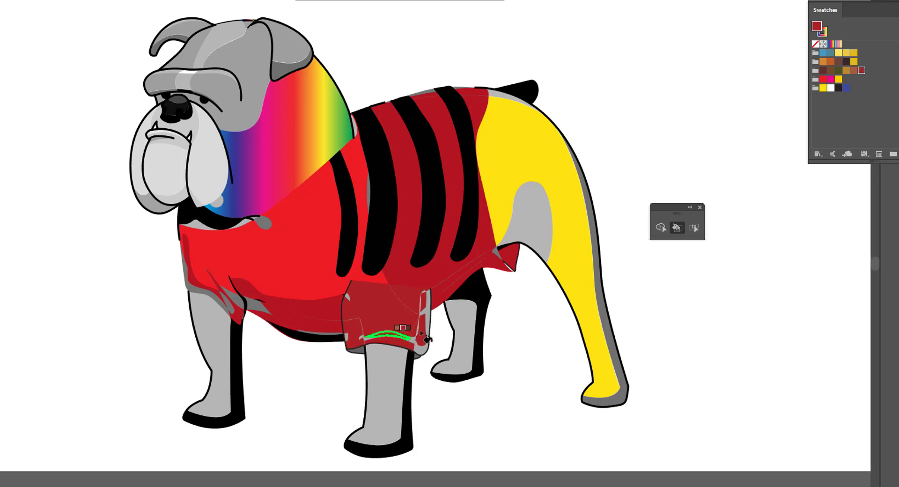
# Step: Fill the small gray slivers at the sleeve's lower left with the dark red swatch
pyautogui.moveTo(382, 334); pyautogui.dragTo(631, 383)
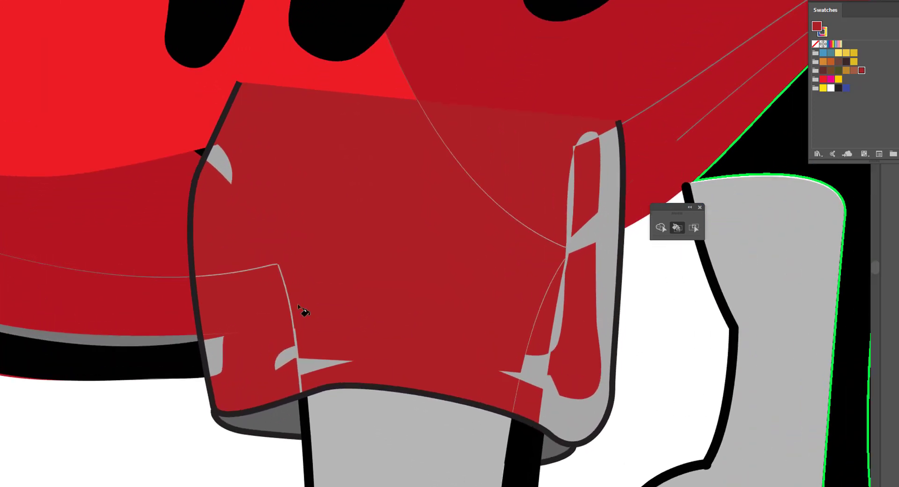
pyautogui.click(216, 355)
pyautogui.click(284, 358)
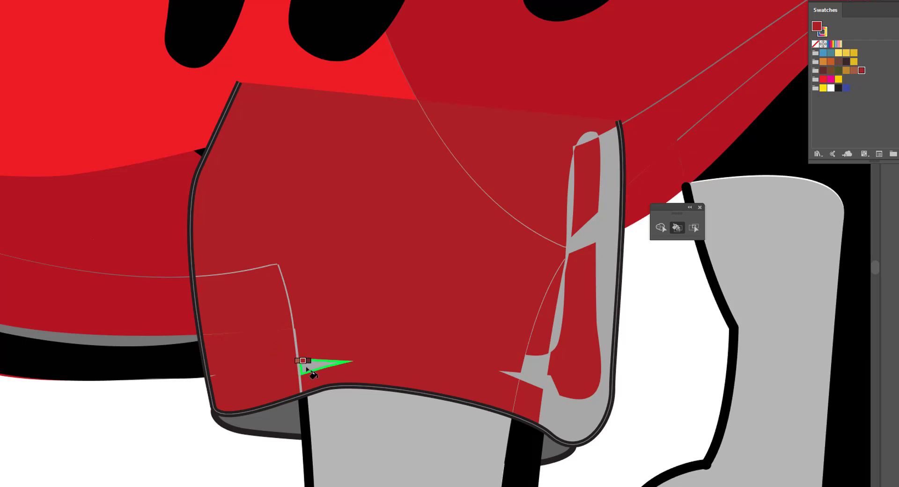
pyautogui.click(307, 368)
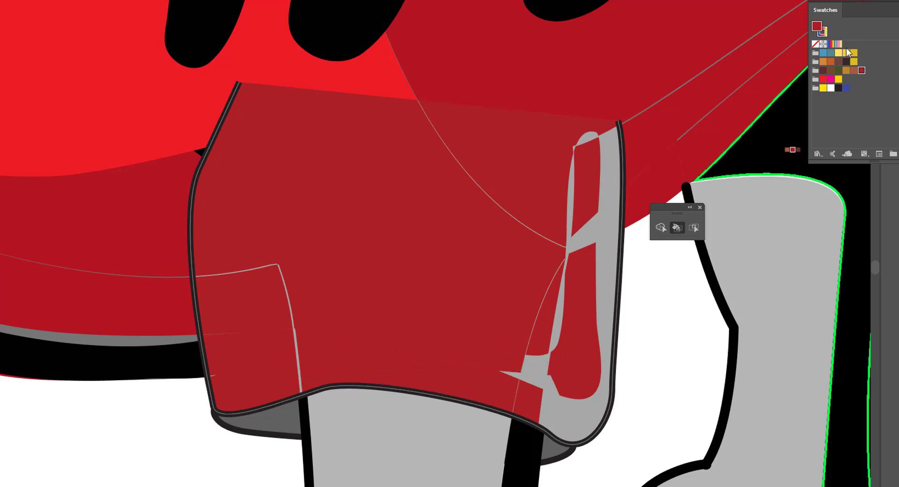
# Step: Choose the dark brown swatch and fill the gray shadow pieces at the sleeve's lower right with it
pyautogui.click(816, 64)
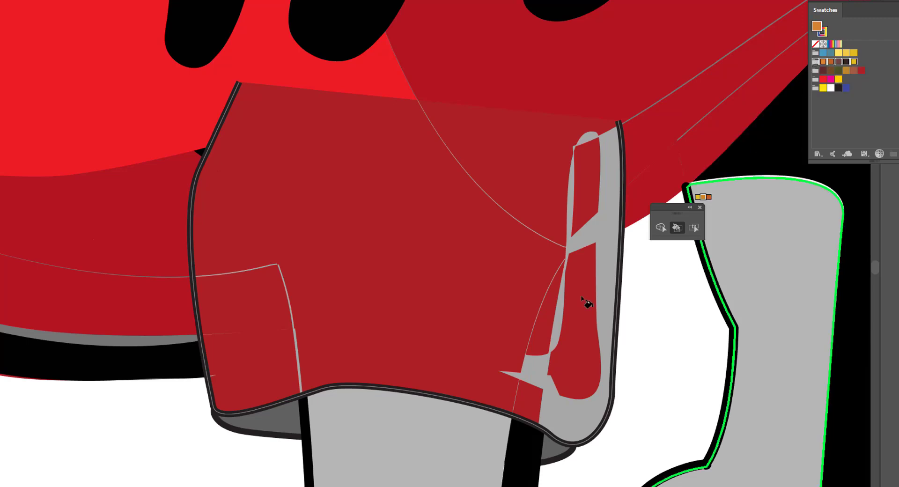
pyautogui.press('Right')
pyautogui.press('Right')
pyautogui.press('Right')
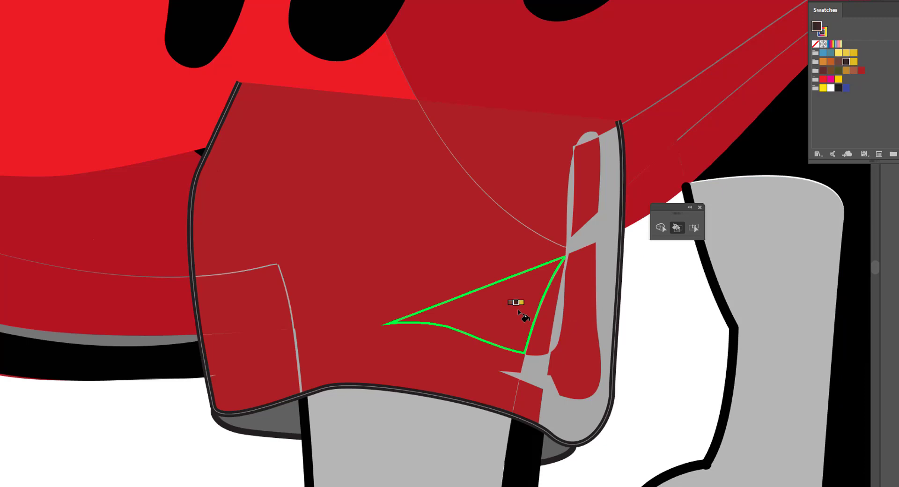
pyautogui.click(534, 363)
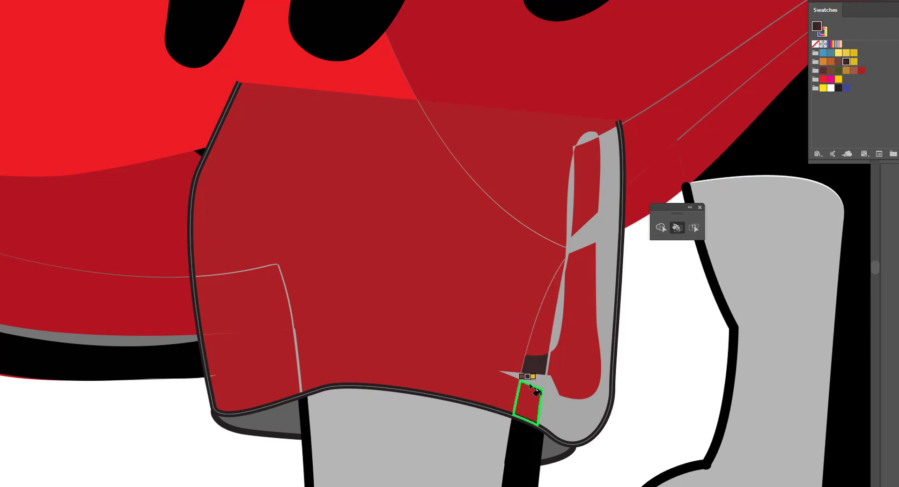
pyautogui.click(534, 380)
pyautogui.click(511, 375)
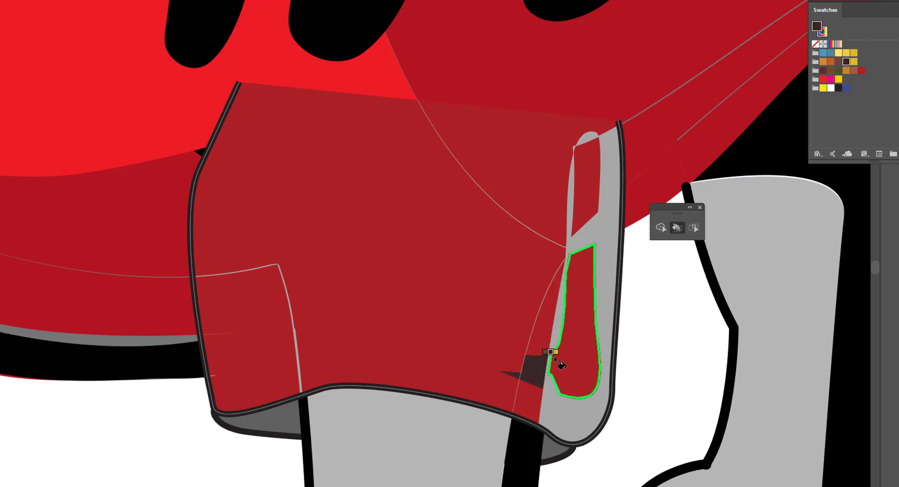
# Step: Fill the narrow gray shadow slivers up the right side of the sleeve with the dark brown swatch
pyautogui.click(558, 323)
pyautogui.click(585, 229)
pyautogui.click(569, 224)
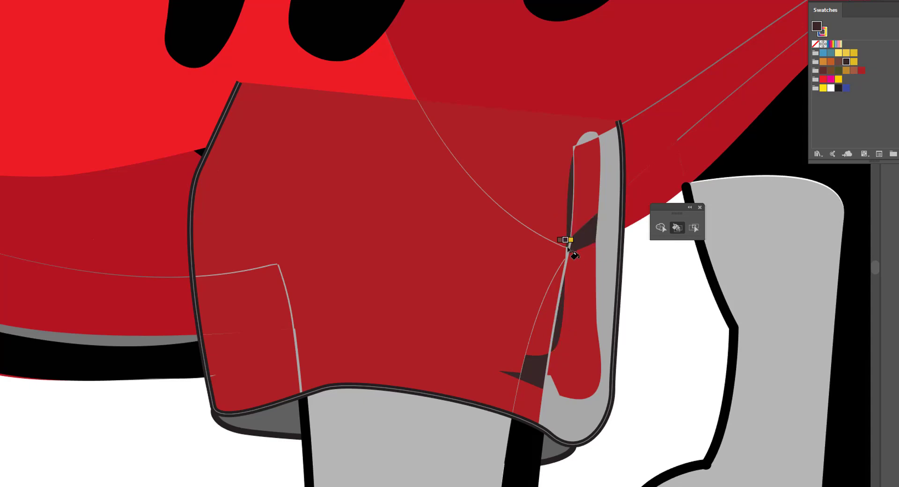
pyautogui.click(586, 137)
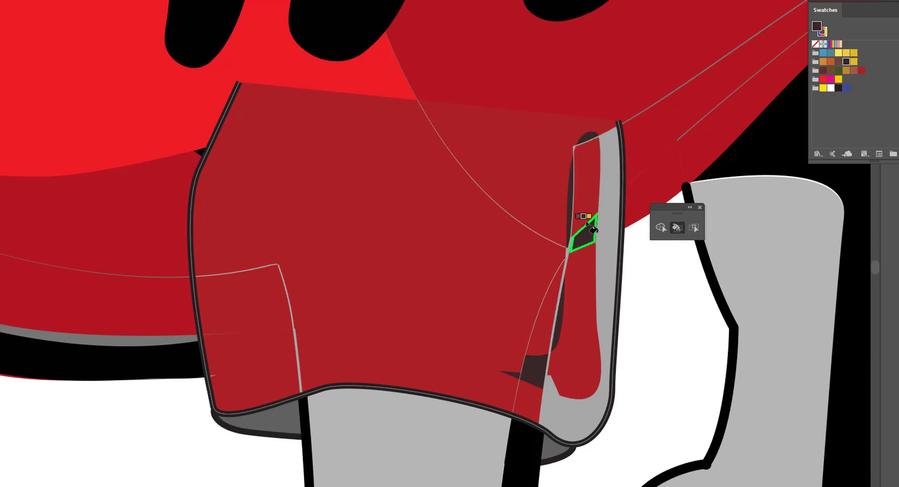
pyautogui.click(549, 351)
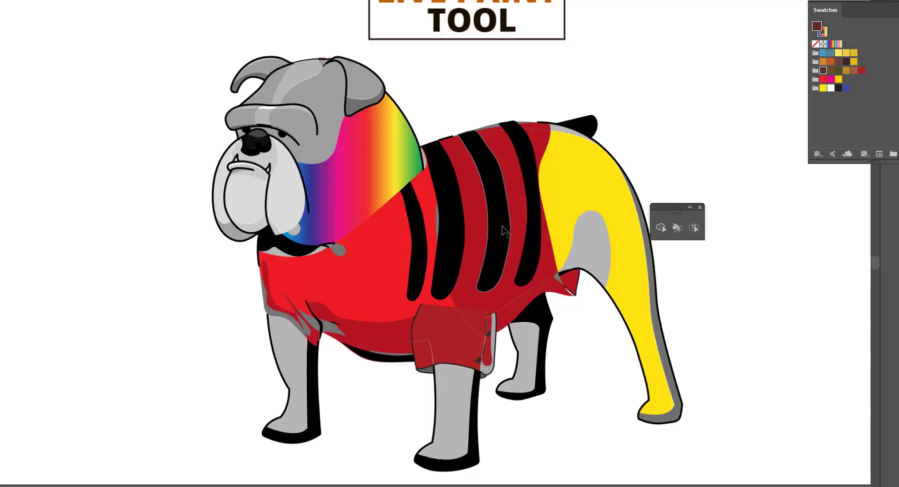
# Step: Select the bulldog's Live Paint group and set its gap options so that paint stops at Custom Gaps of 3 px
pyautogui.click(503, 230)
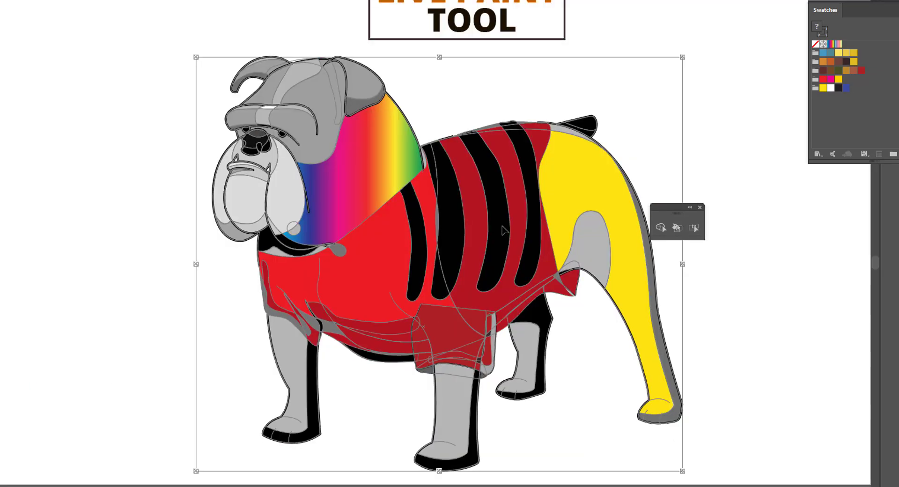
pyautogui.rightClick(503, 229)
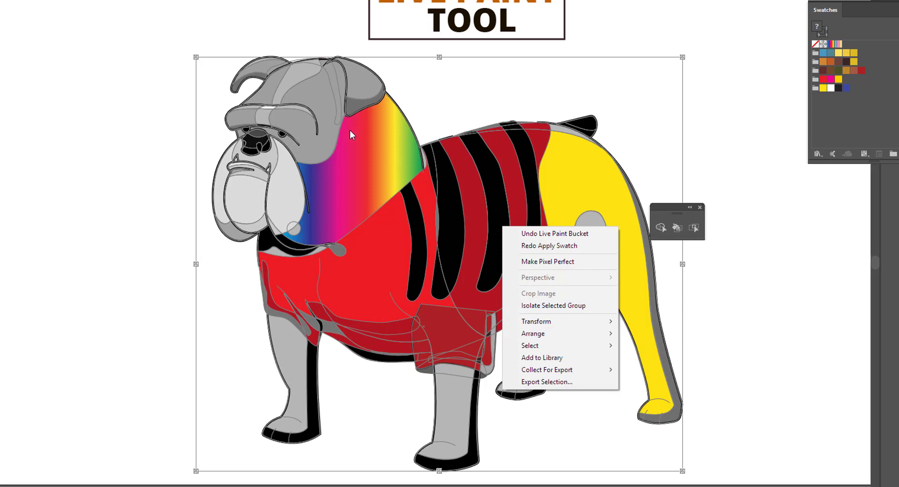
pyautogui.click(15, 0)
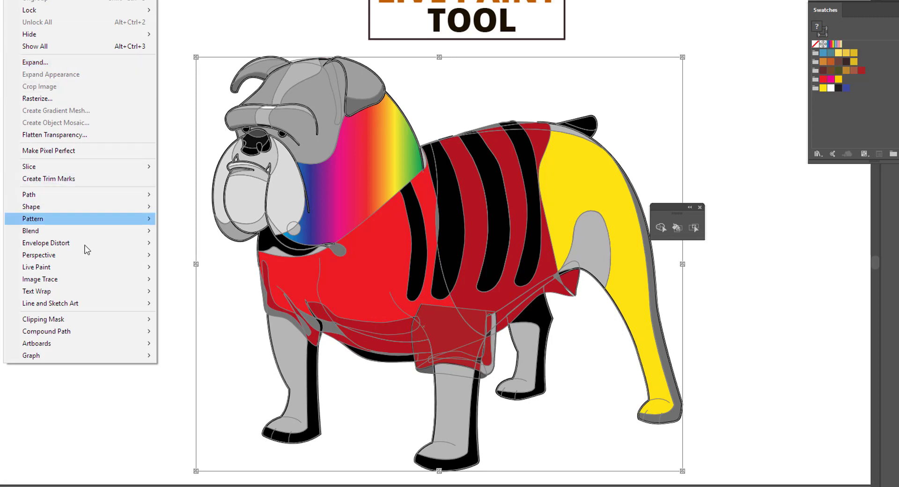
pyautogui.moveTo(89, 274)
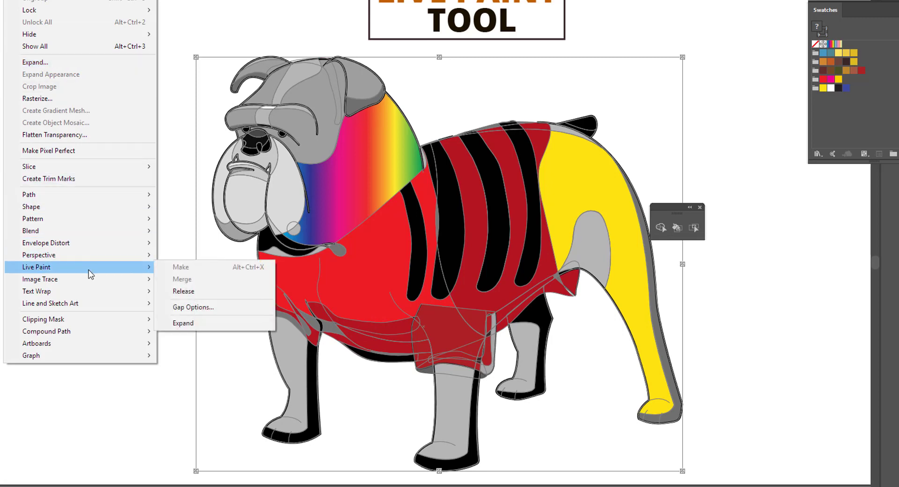
pyautogui.click(192, 308)
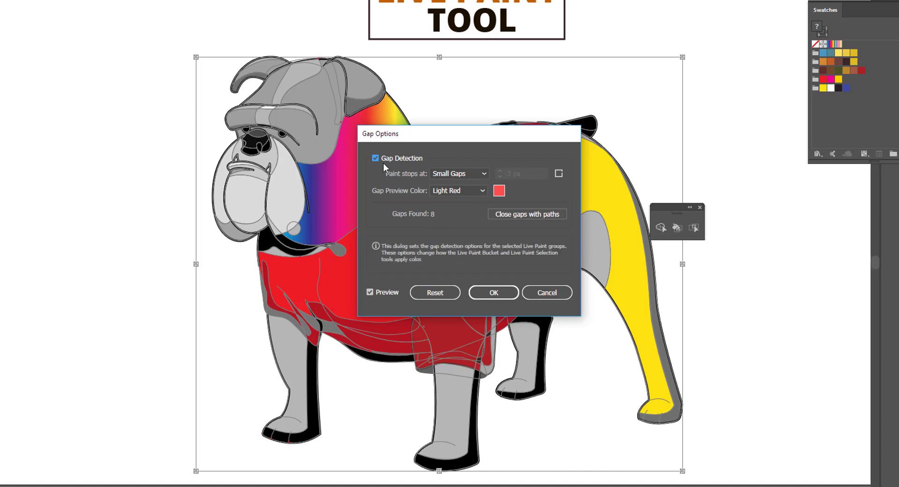
pyautogui.click(448, 174)
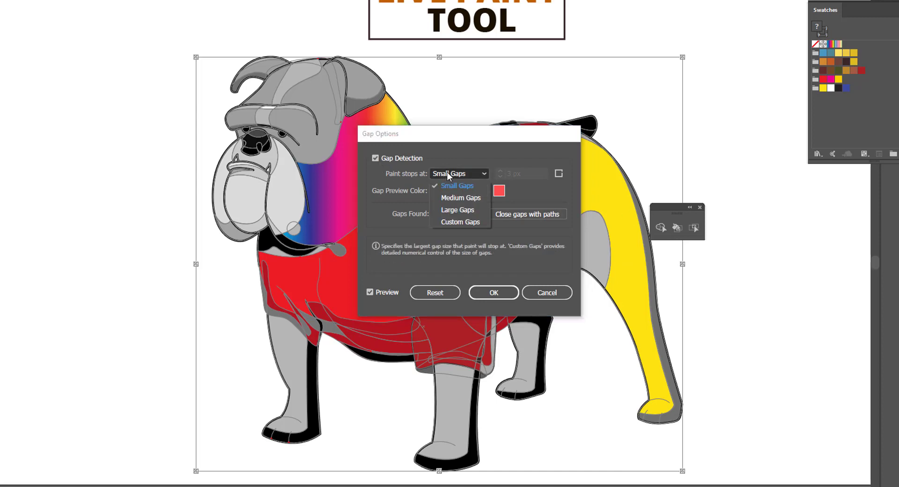
pyautogui.click(457, 224)
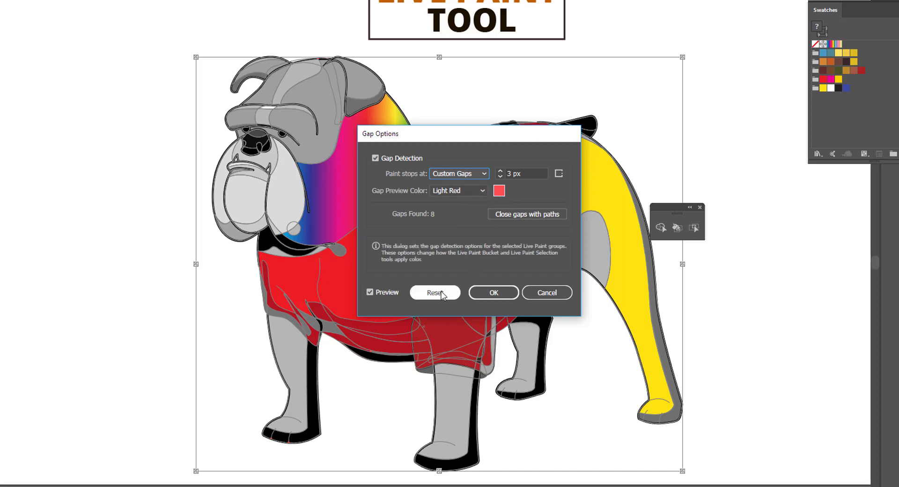
pyautogui.click(490, 294)
# Step: Release the bulldog's Live Paint group into plain paths, and select the body outline on its own
pyautogui.click(14, 0)
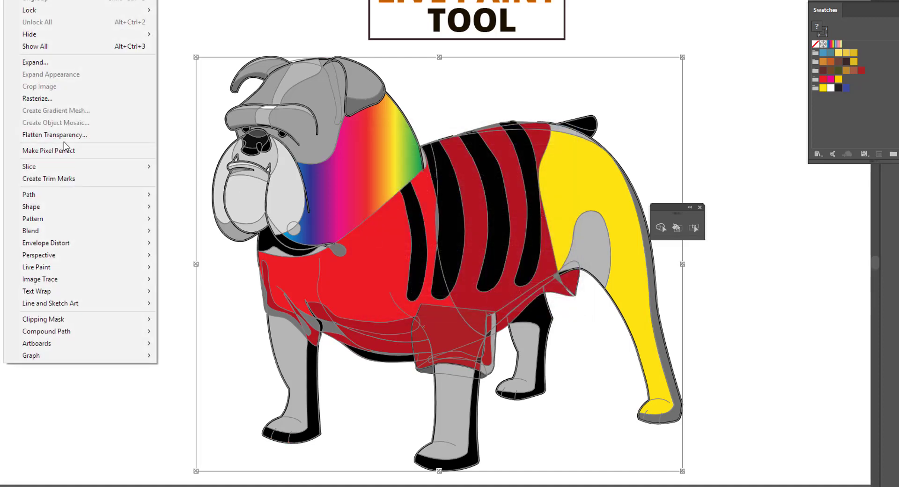
pyautogui.moveTo(118, 268)
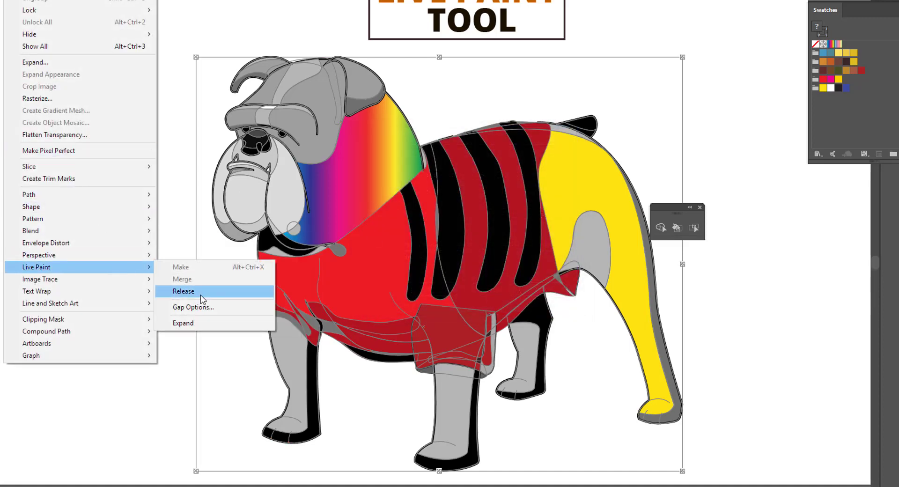
pyautogui.click(183, 291)
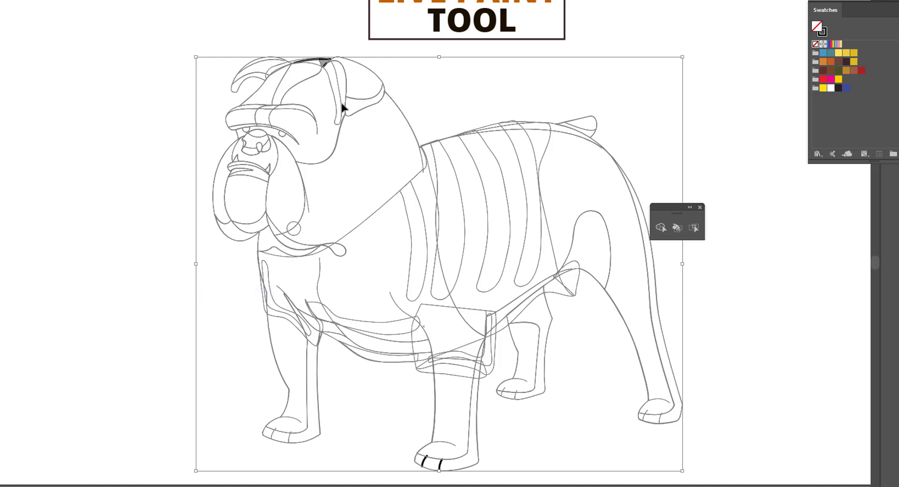
pyautogui.click(718, 137)
pyautogui.click(542, 205)
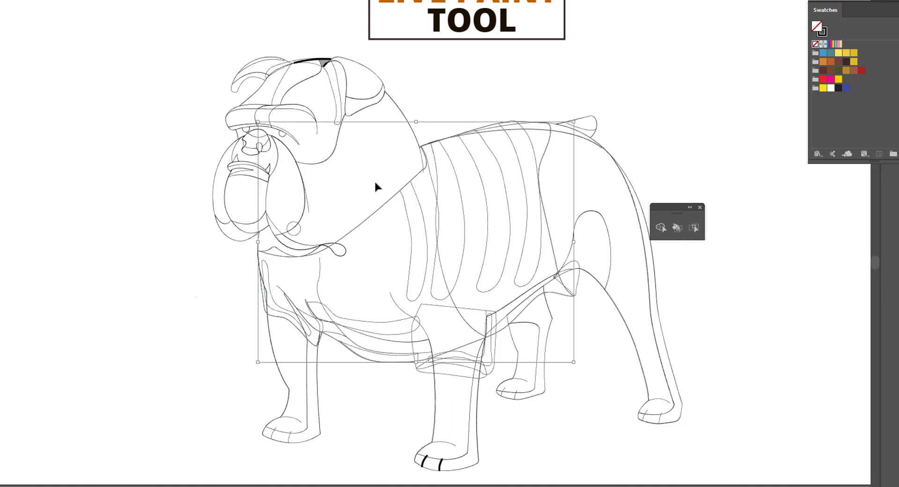
# Step: Select all of the bulldog's outline paths and make them into a new Live Paint group with the Live Paint Bucket
pyautogui.scroll(-1, 297, 88)
pyautogui.moveTo(157, 43); pyautogui.dragTo(634, 424)
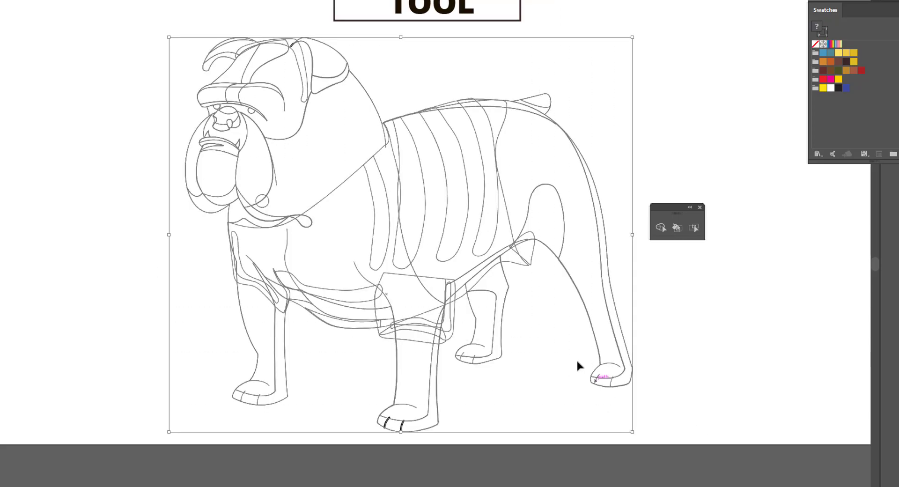
pyautogui.press('k')
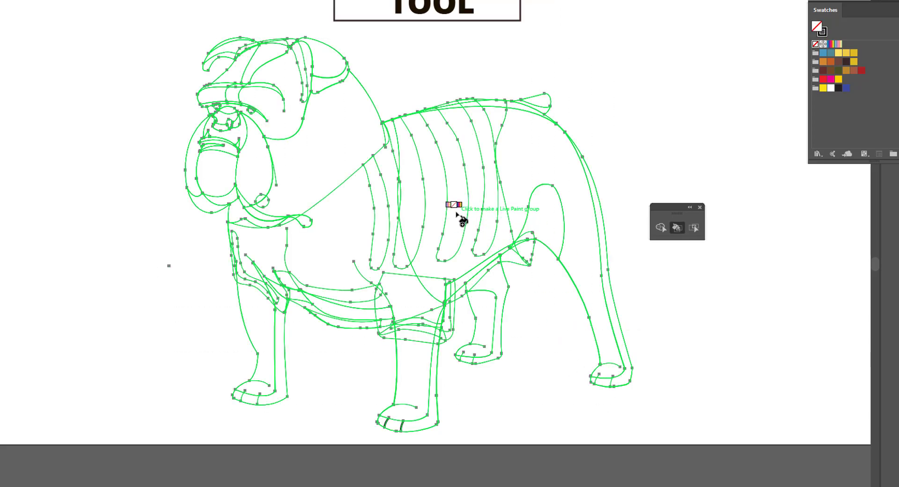
pyautogui.click(457, 215)
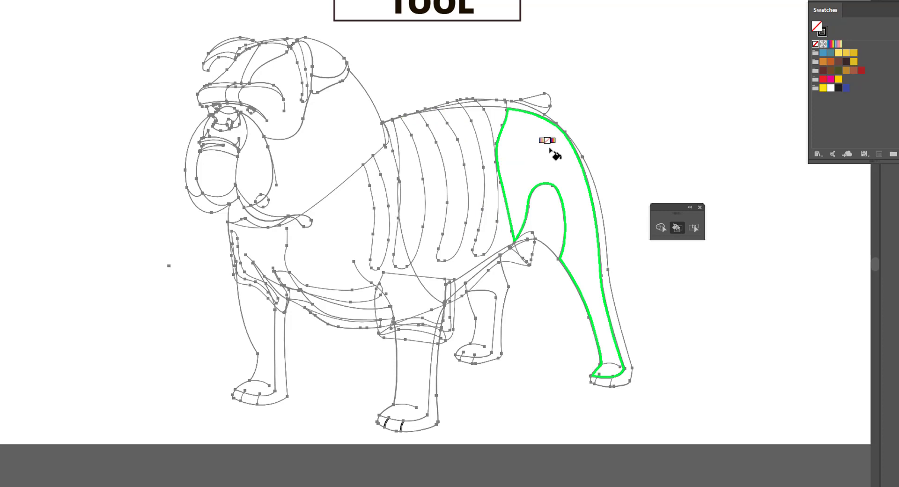